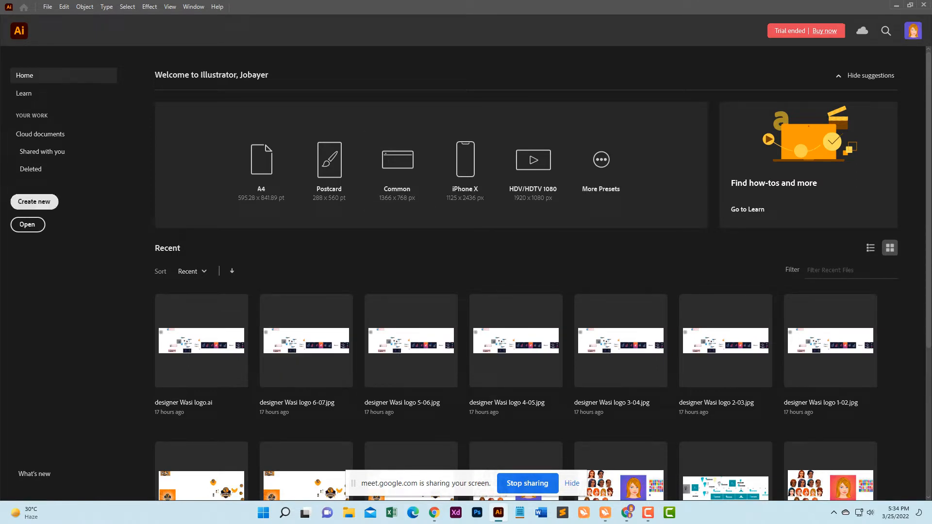
# Create a new 1000 x 1000 px RGB document from the recent custom preset
pyautogui.click(34, 201)
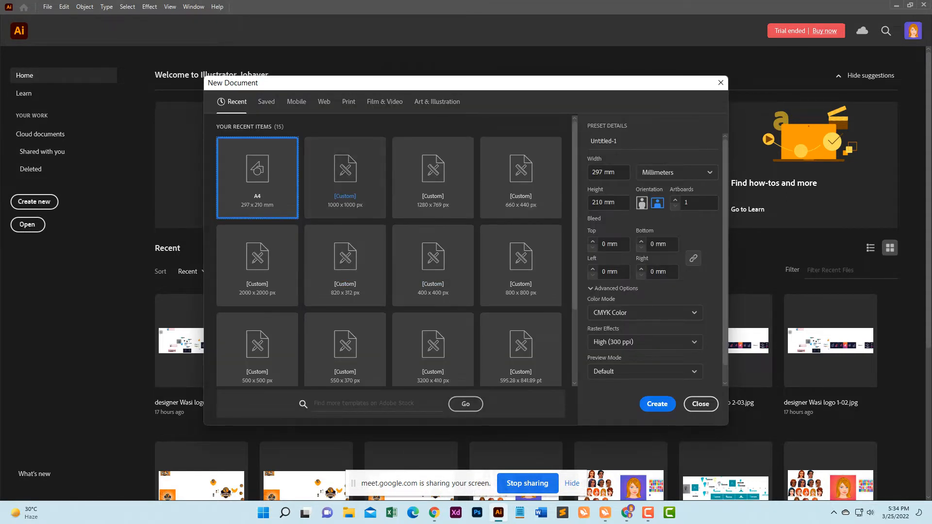
pyautogui.click(345, 178)
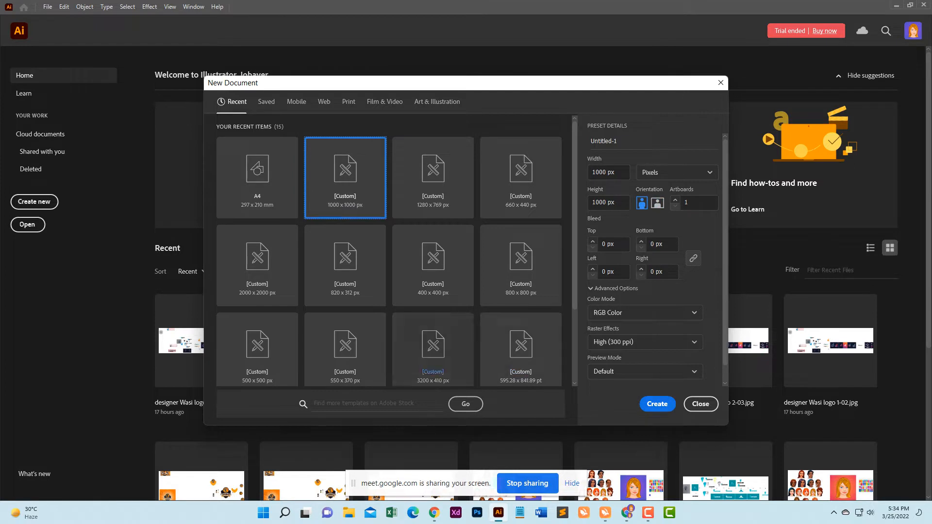
pyautogui.click(607, 172)
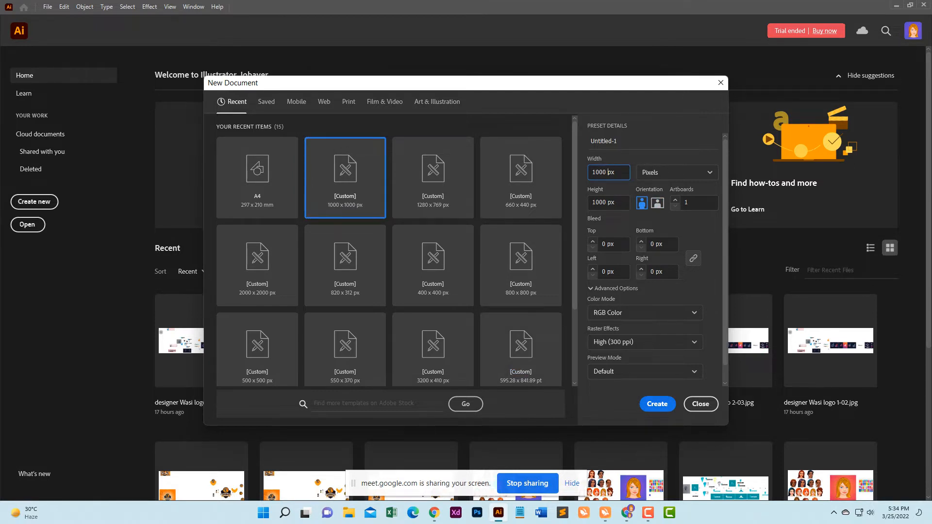
pyautogui.press('Return')
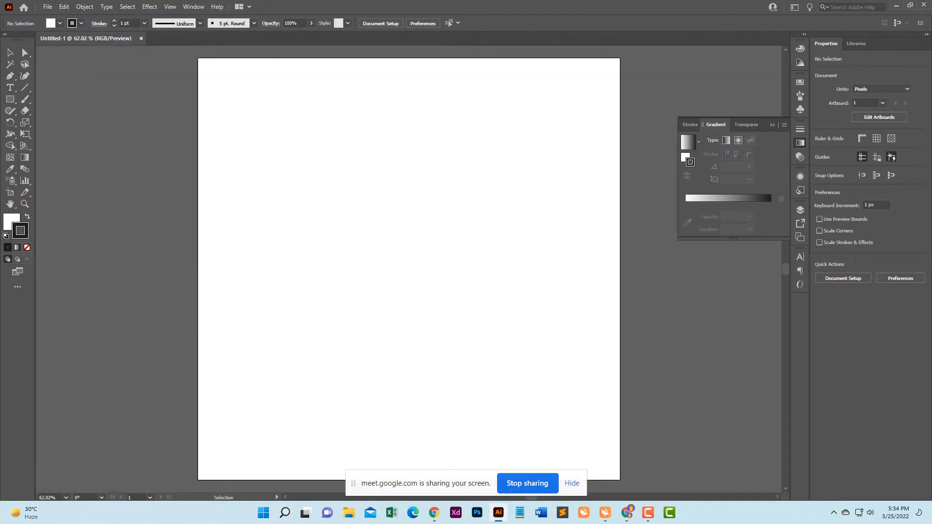
# Set the fill to none and draw a vertical line about 657 px long in the artboard's left part
pyautogui.press('x')
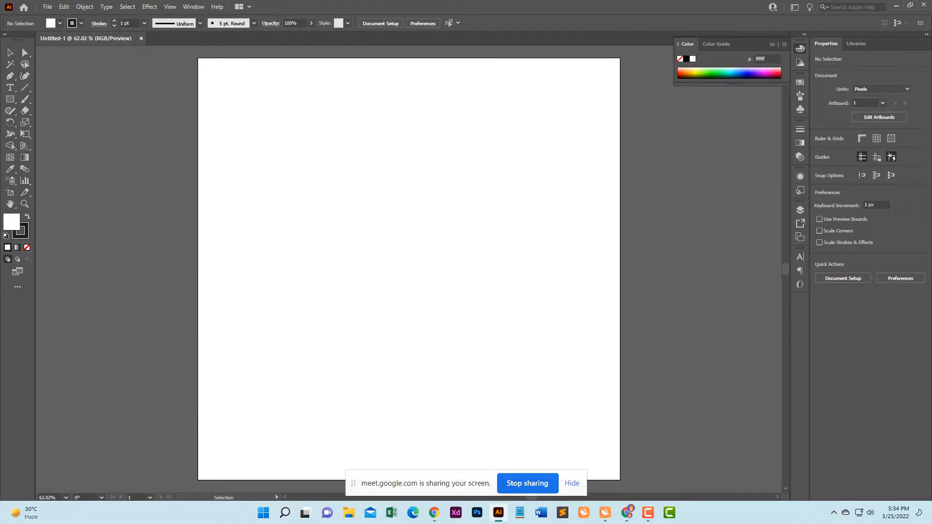
pyautogui.press('.')
pyautogui.press('/')
pyautogui.press('m')
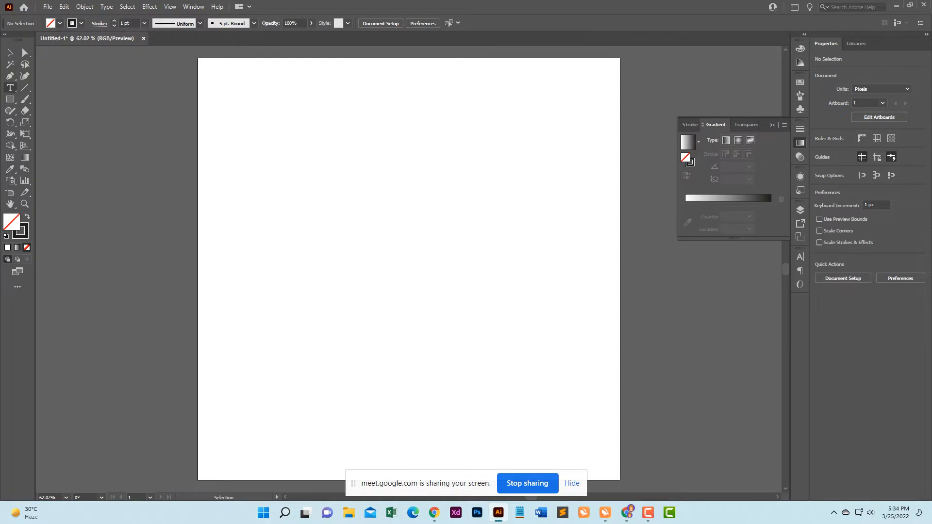
pyautogui.press('\\')
pyautogui.moveTo(266, 132); pyautogui.dragTo(266, 410)
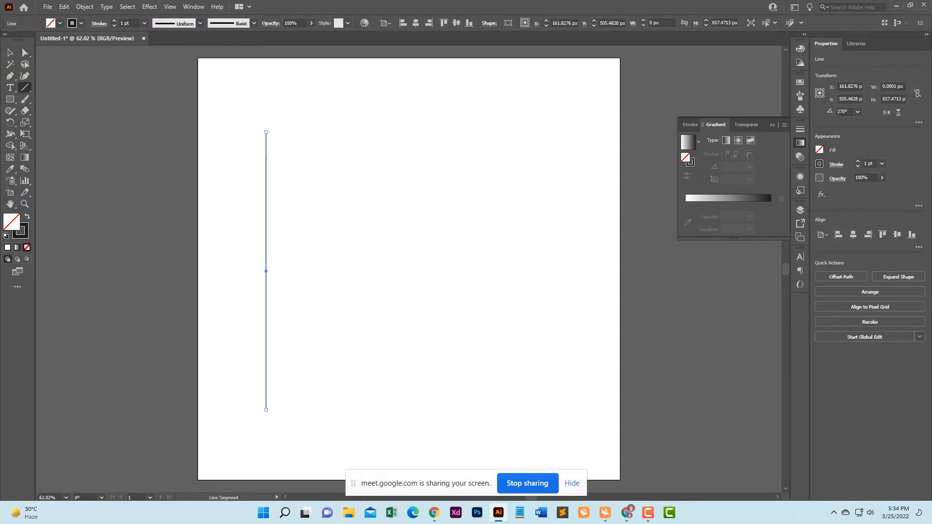
# Duplicate the line rightwards at about 38 px spacing into seven lines, and place an eighth about 11 px beyond the last
pyautogui.press('v')
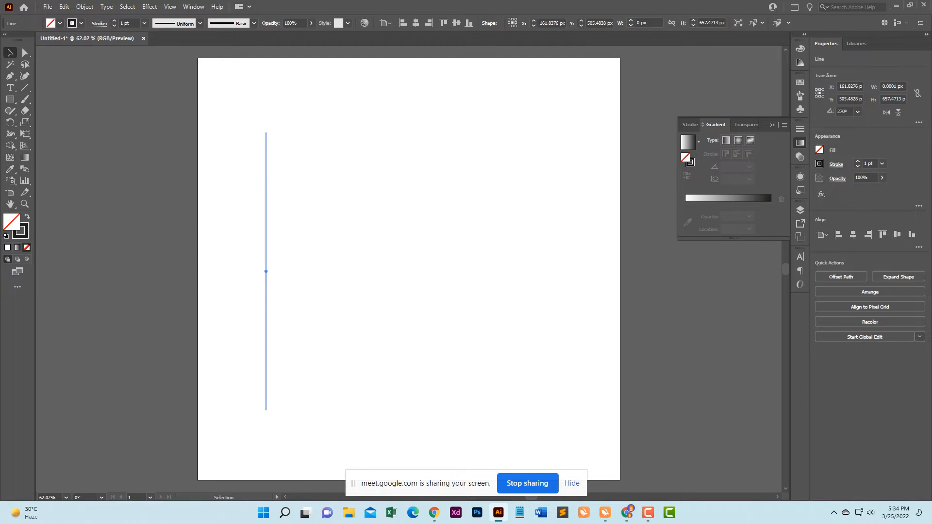
pyautogui.moveTo(266, 272); pyautogui.dragTo(282, 271)
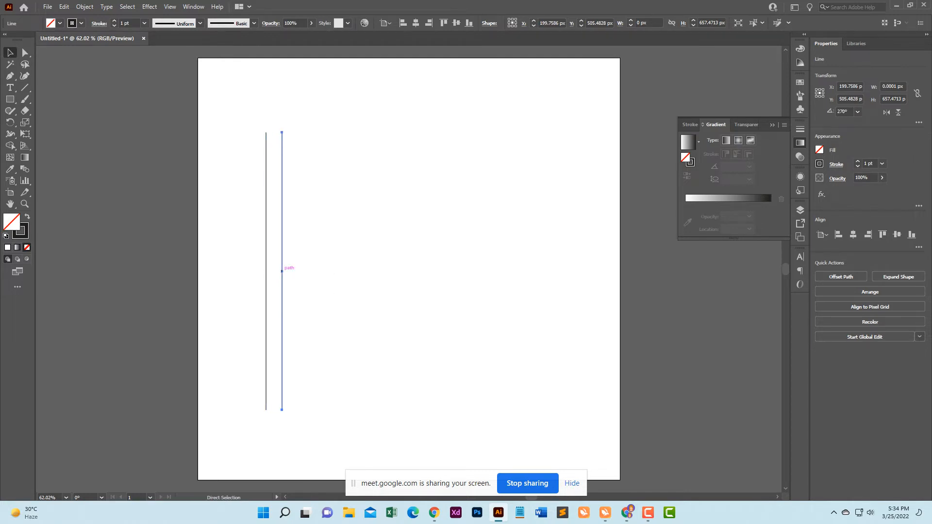
pyautogui.hotkey('ctrl', 'd')
pyautogui.hotkey('ctrl', 'd')
pyautogui.hotkey('ctrl', 'd')
pyautogui.hotkey('ctrl', 'd')
pyautogui.hotkey('ctrl', 'd')
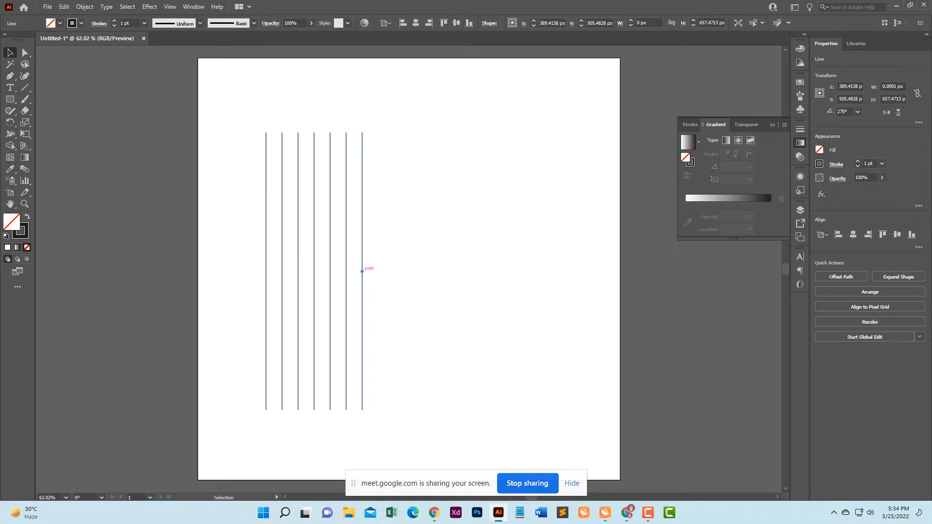
pyautogui.moveTo(362, 271); pyautogui.dragTo(366, 271)
pyautogui.hotkey('ctrl', 'shift', 'a')
# Rotate a copy of all eight vertical lines by 45 degrees around their centre
pyautogui.moveTo(239, 186); pyautogui.dragTo(411, 288)
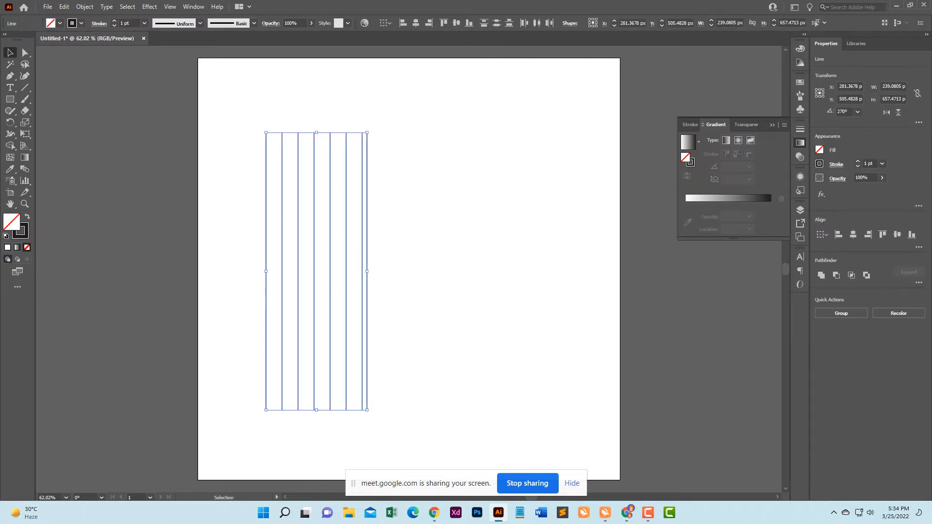
pyautogui.press('r')
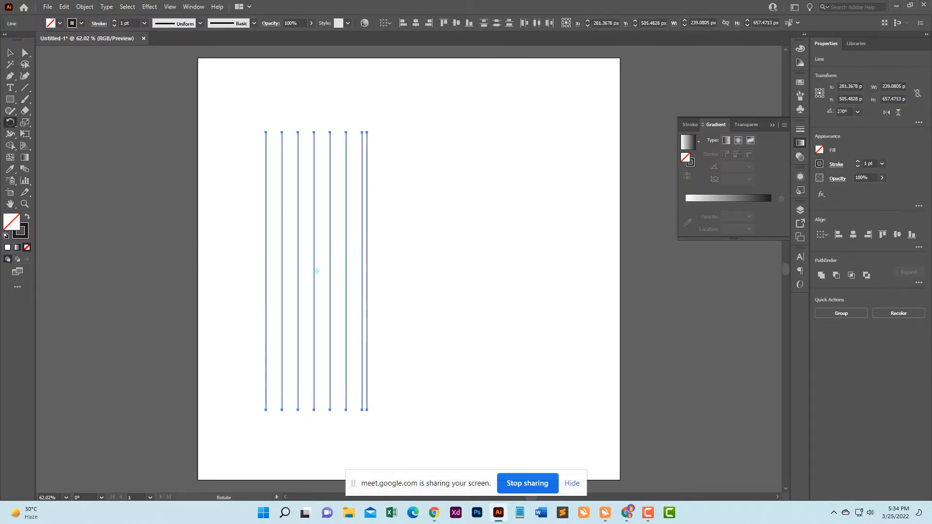
pyautogui.press('Return')
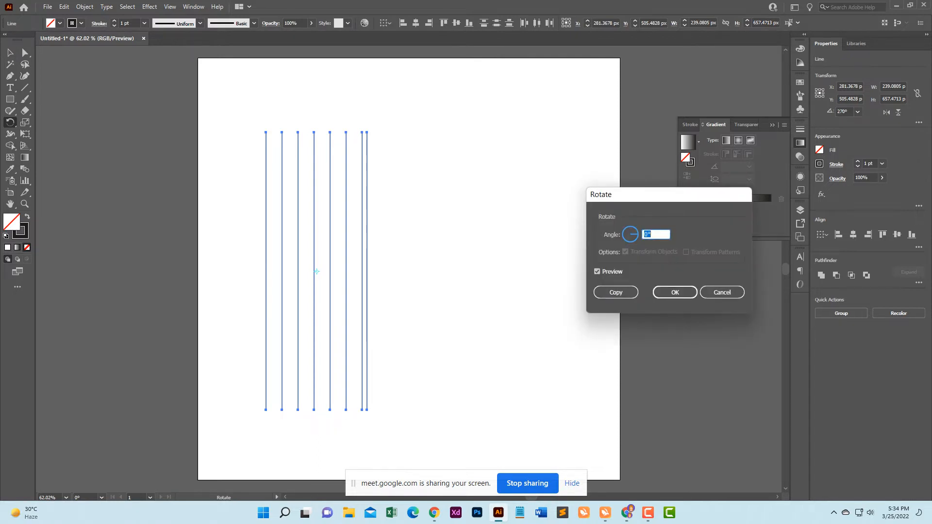
pyautogui.write('45')
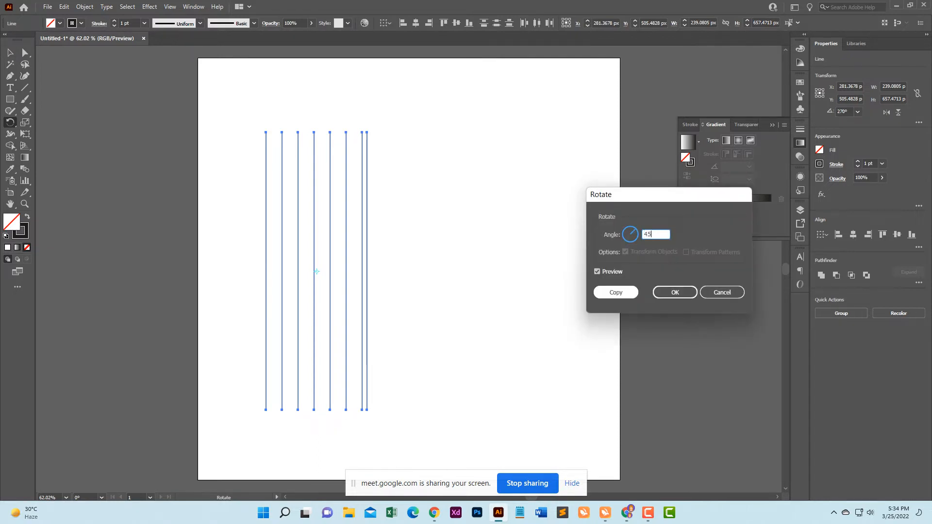
pyautogui.click(616, 292)
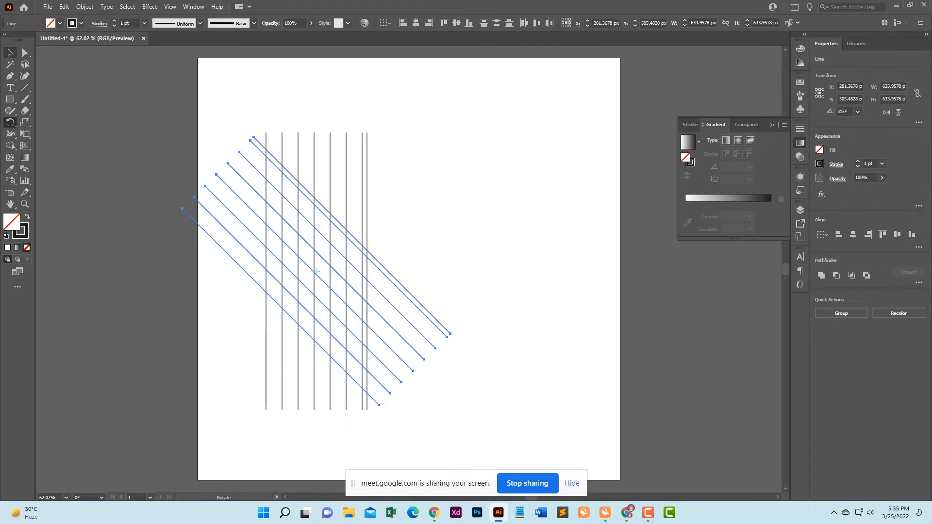
pyautogui.press('v')
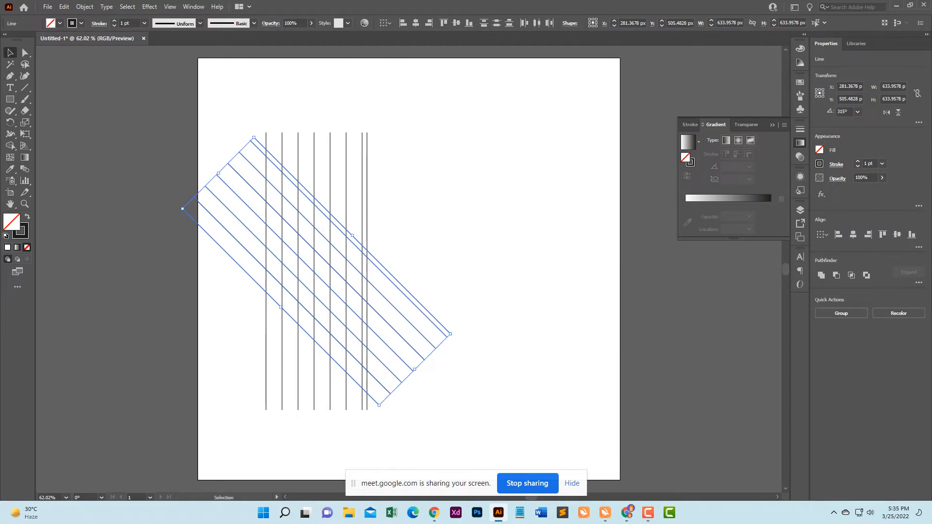
# Rotate a copy of only the eight vertical lines by 90 degrees
pyautogui.moveTo(381, 180); pyautogui.dragTo(328, 130)
pyautogui.moveTo(258, 109); pyautogui.dragTo(383, 135)
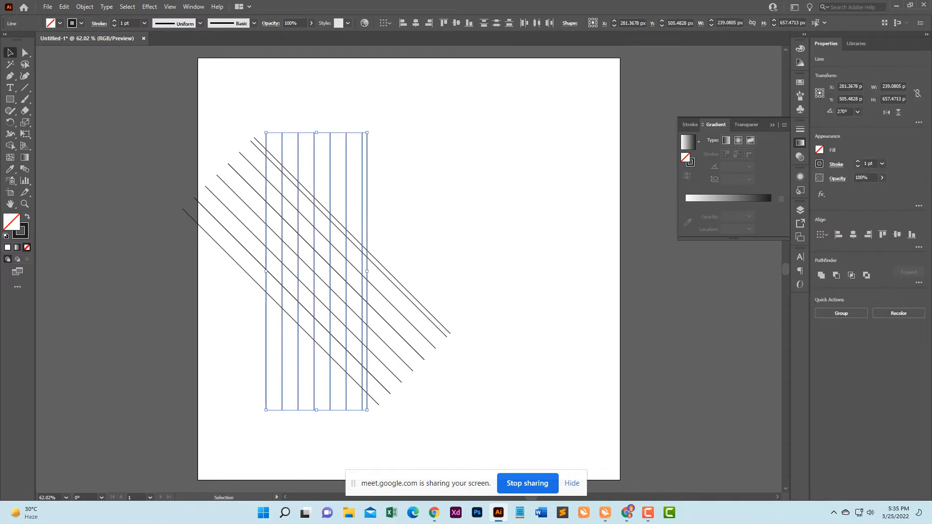
pyautogui.press('r')
pyautogui.press('Return')
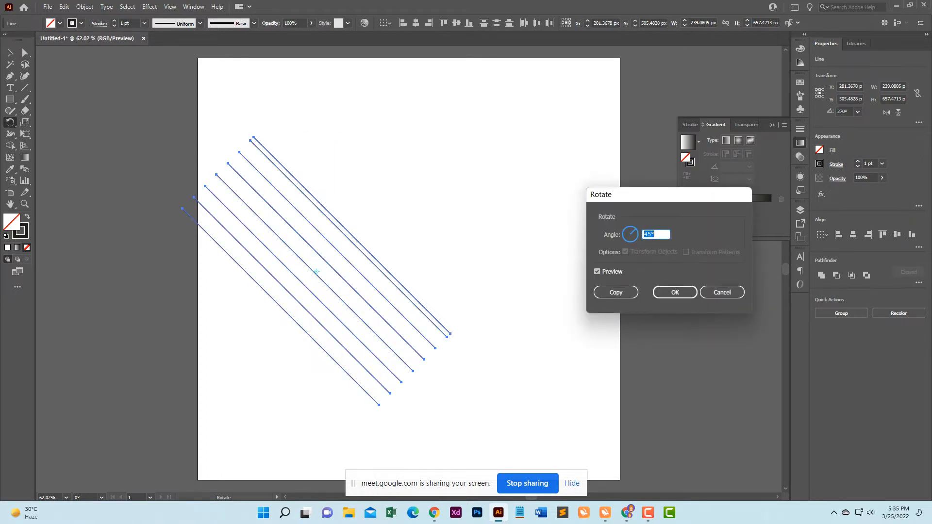
pyautogui.write('90')
pyautogui.click(616, 292)
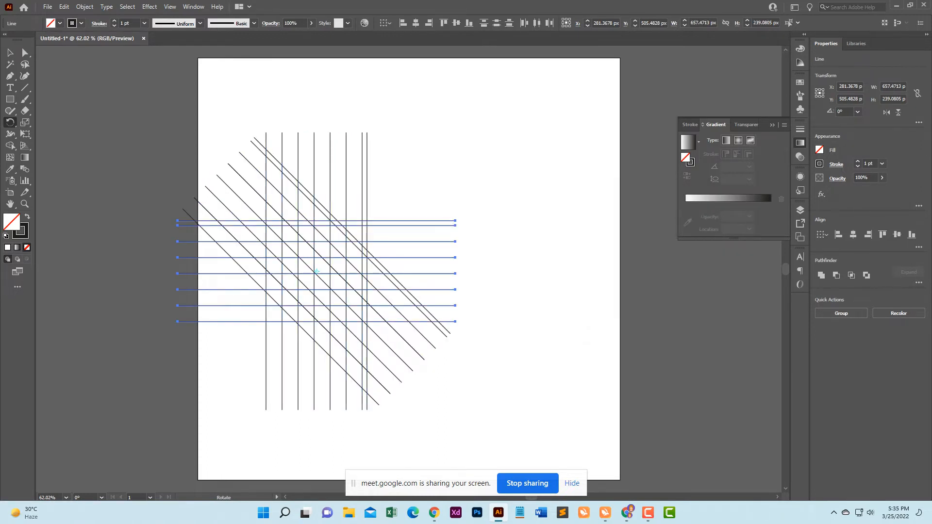
pyautogui.press('v')
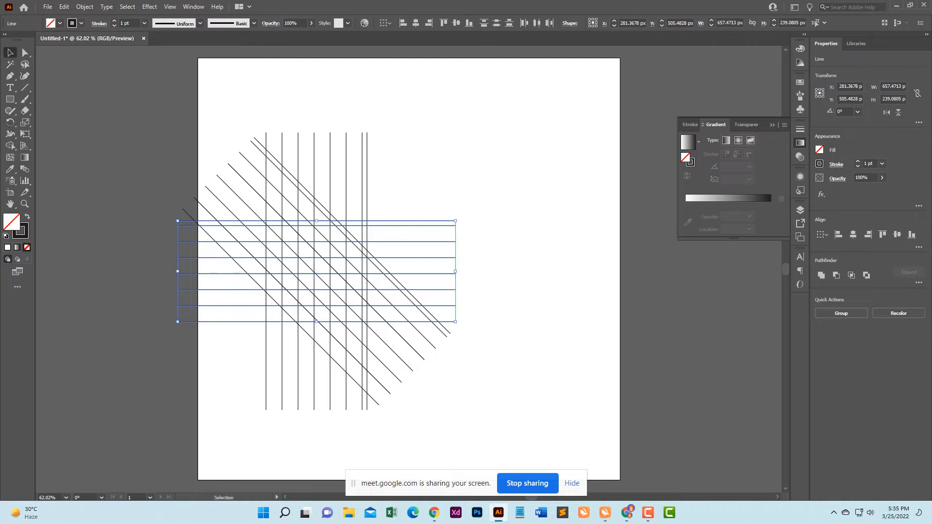
# Delete the eight horizontal lines
pyautogui.hotkey('ctrl', 'shift', 'a')
pyautogui.moveTo(455, 207); pyautogui.dragTo(451, 324)
pyautogui.press('Delete')
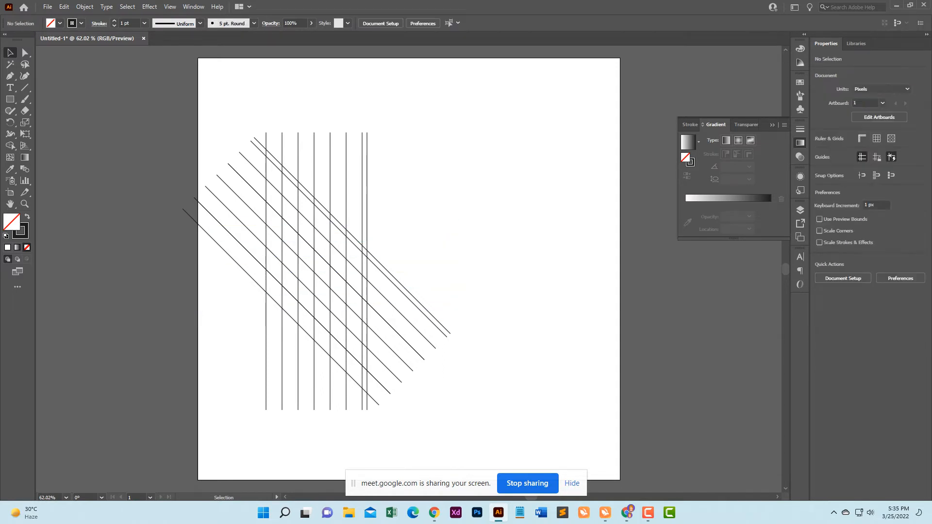
# Flip the whole line grid vertically so the diagonals rise to the right, and move it to the artboard's centre
pyautogui.moveTo(170, 140); pyautogui.dragTo(504, 404)
pyautogui.moveTo(456, 263); pyautogui.dragTo(483, 349)
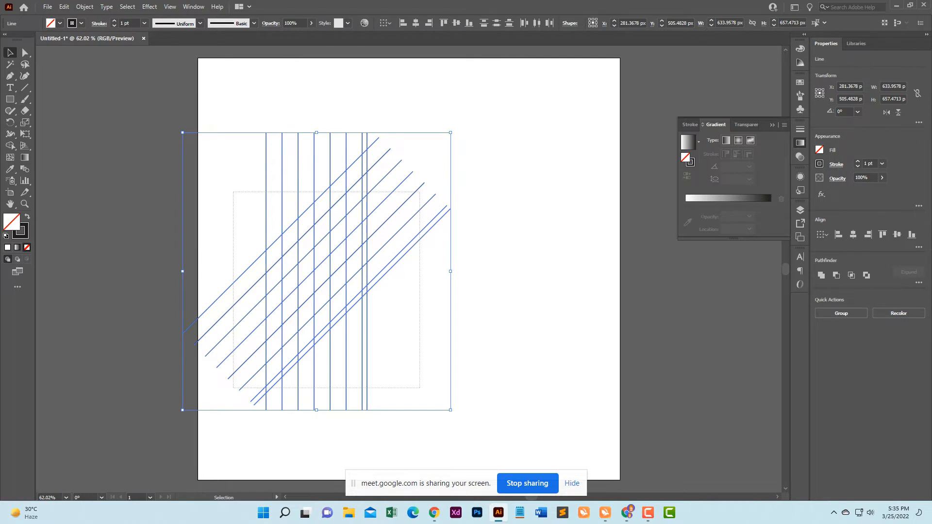
pyautogui.moveTo(316, 271); pyautogui.dragTo(384, 274)
pyautogui.moveTo(431, 294); pyautogui.dragTo(456, 278)
pyautogui.click(514, 311)
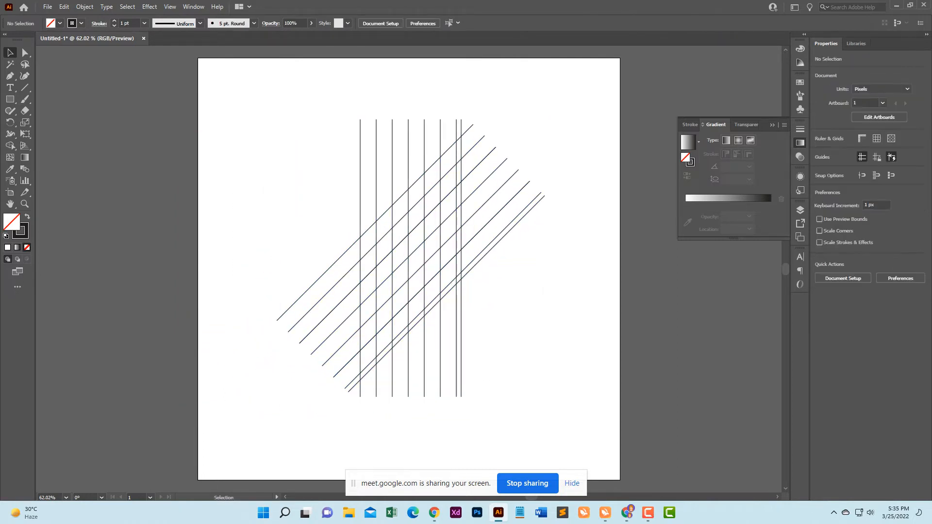
# Merge the cells of the grid's uppermost diagonal band into one black-filled bar without stroke, using Shape Builder on all lines
pyautogui.moveTo(296, 127); pyautogui.dragTo(580, 402)
pyautogui.hotkey('shift', 'm')
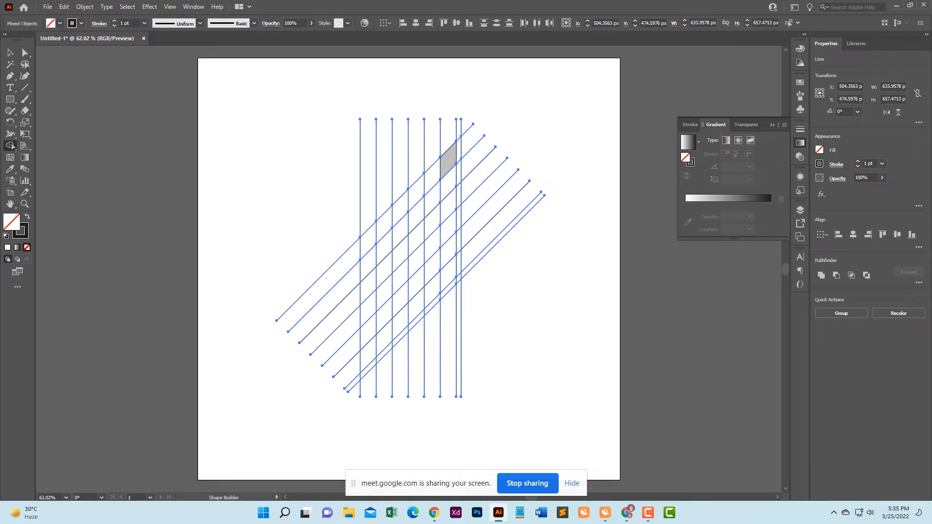
pyautogui.click(449, 160)
pyautogui.hotkey('shift', 'x')
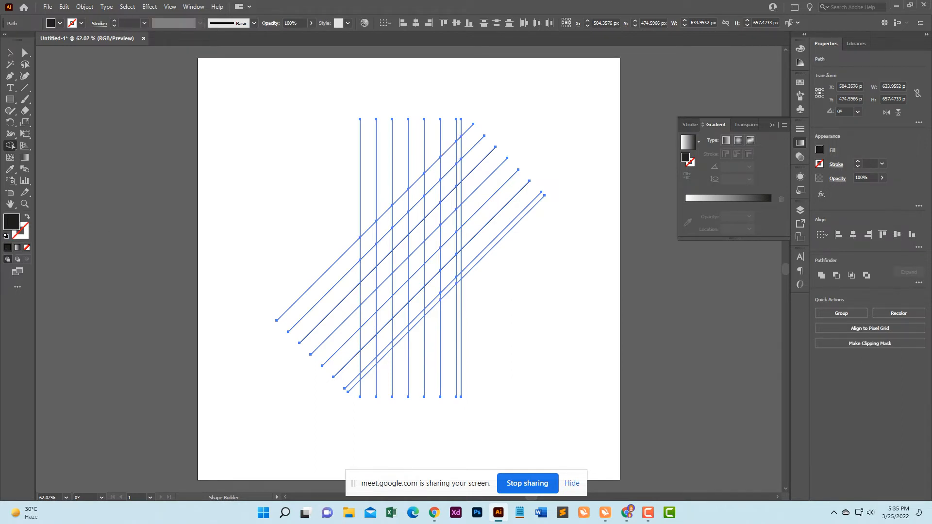
pyautogui.moveTo(447, 161); pyautogui.dragTo(368, 242)
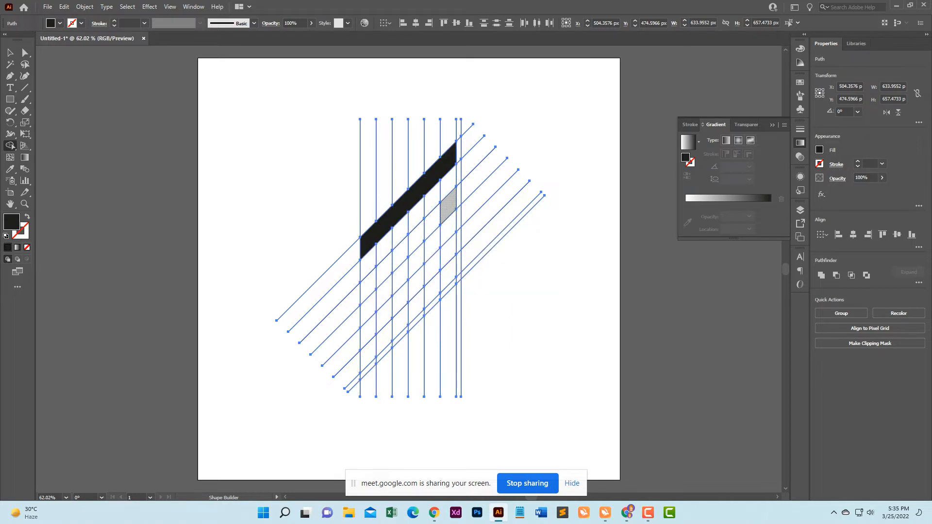
# Merge grid cells below the bar into a black angular S-like shape on the right and a J-like hook on the left
pyautogui.moveTo(447, 204)
pyautogui.mouseDown()
pyautogui.moveTo(416, 238)
pyautogui.moveTo(416, 282)
pyautogui.moveTo(448, 252)
pyautogui.moveTo(447, 274)
pyautogui.mouseUp()
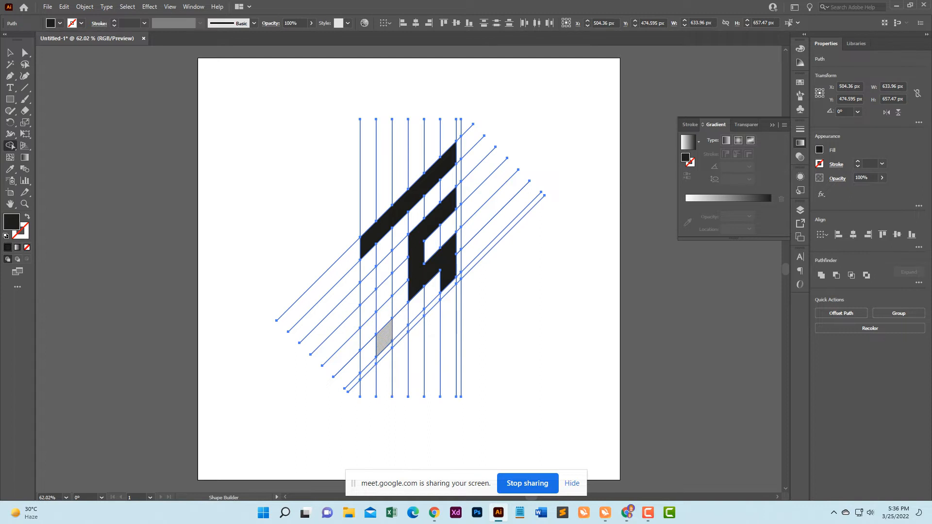
pyautogui.moveTo(383, 337)
pyautogui.mouseDown()
pyautogui.moveTo(383, 269)
pyautogui.moveTo(367, 286)
pyautogui.moveTo(382, 337)
pyautogui.moveTo(367, 356)
pyautogui.mouseUp()
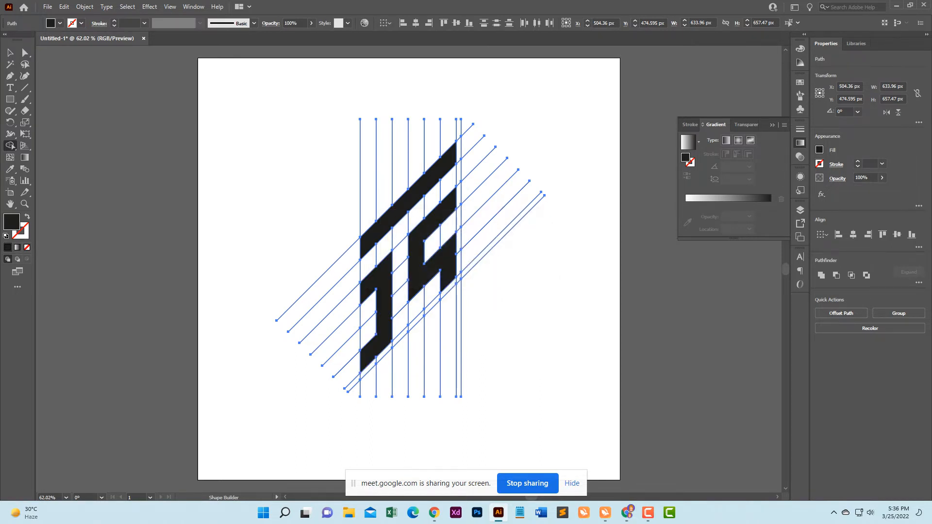
pyautogui.click(10, 52)
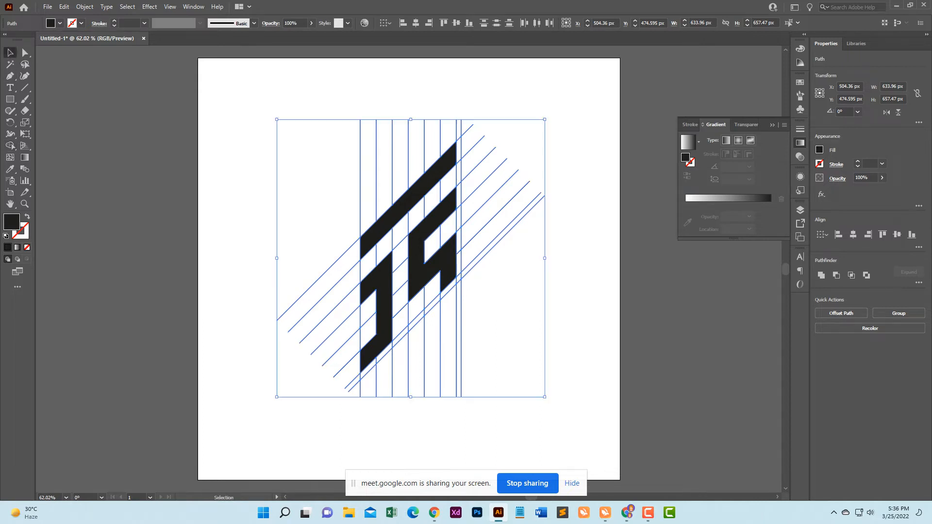
pyautogui.hotkey('ctrl', 'shift', 'a')
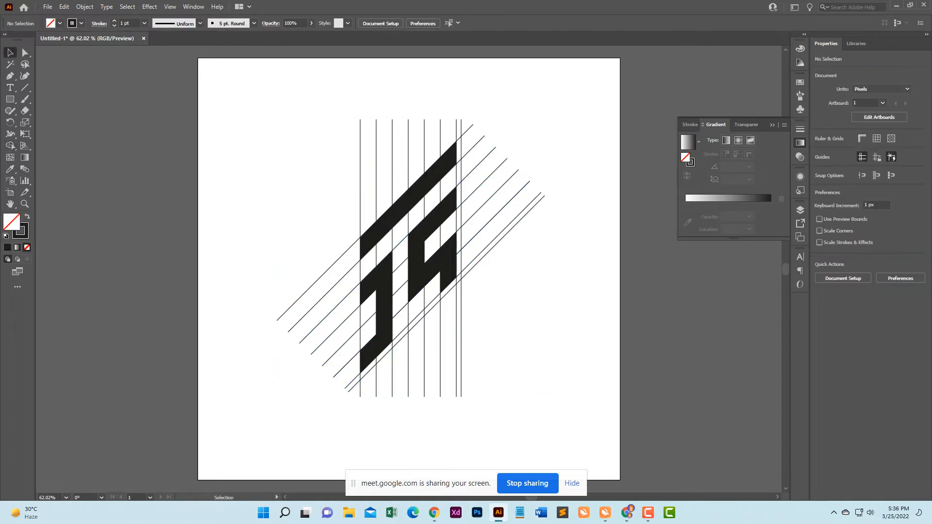
# Apply a dashed stroke with a 10 pt dash to all the grid lines and shapes
pyautogui.moveTo(310, 140); pyautogui.dragTo(590, 443)
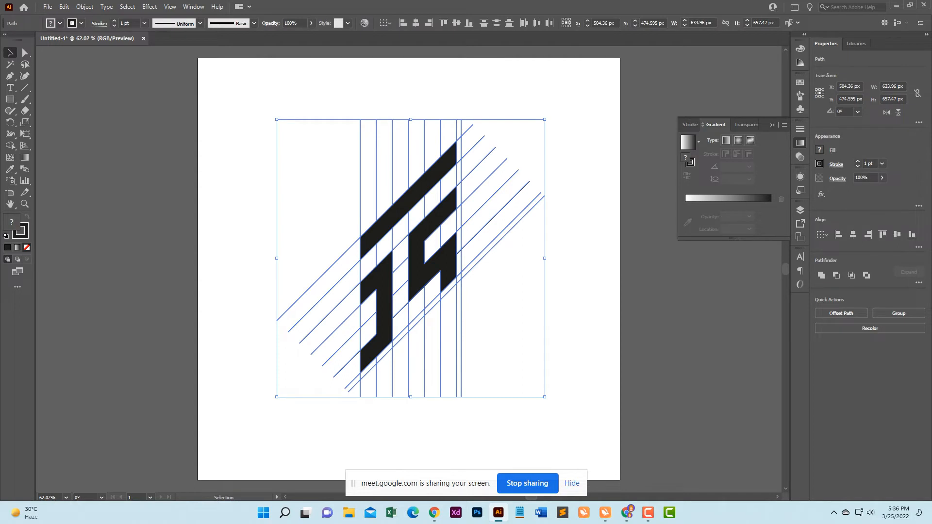
pyautogui.click(836, 165)
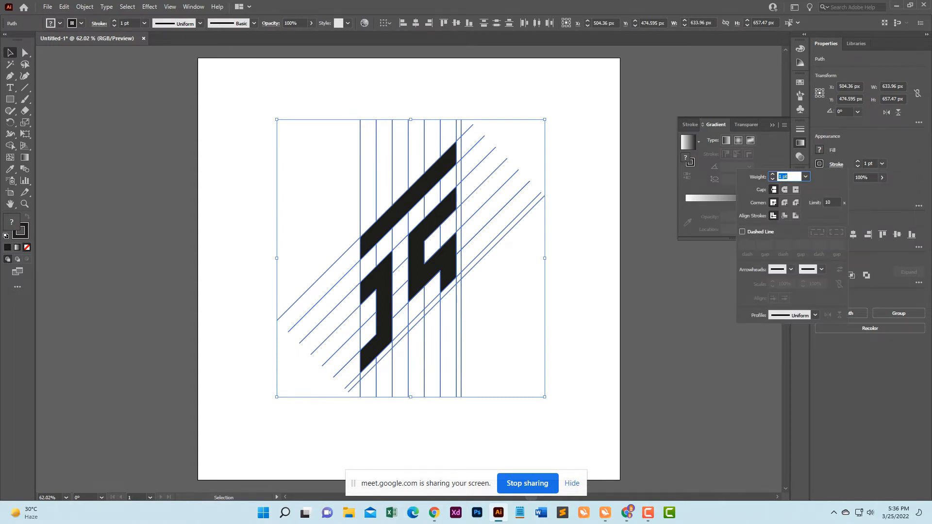
pyautogui.click(743, 232)
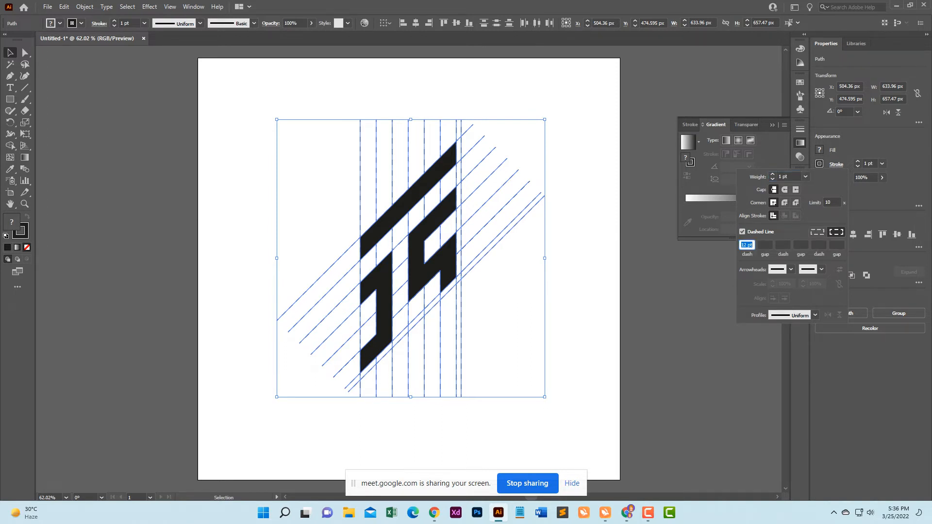
pyautogui.press('Down')
pyautogui.press('Down')
pyautogui.press('Escape')
pyautogui.hotkey('ctrl', 'shift', 'a')
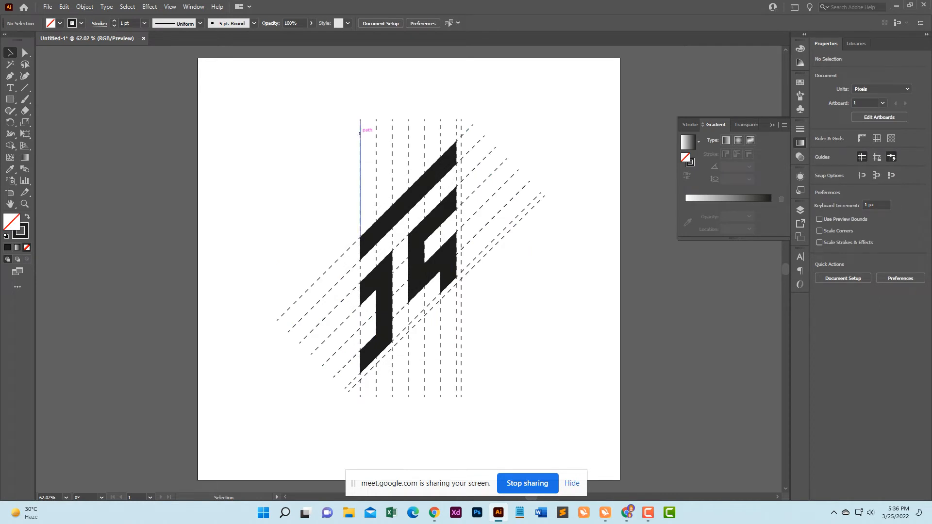
# Try shorter dash lengths of 4, 3 and 1 pt on all the grid lines and shapes
pyautogui.click(360, 130)
pyautogui.moveTo(288, 116); pyautogui.dragTo(607, 431)
pyautogui.click(836, 164)
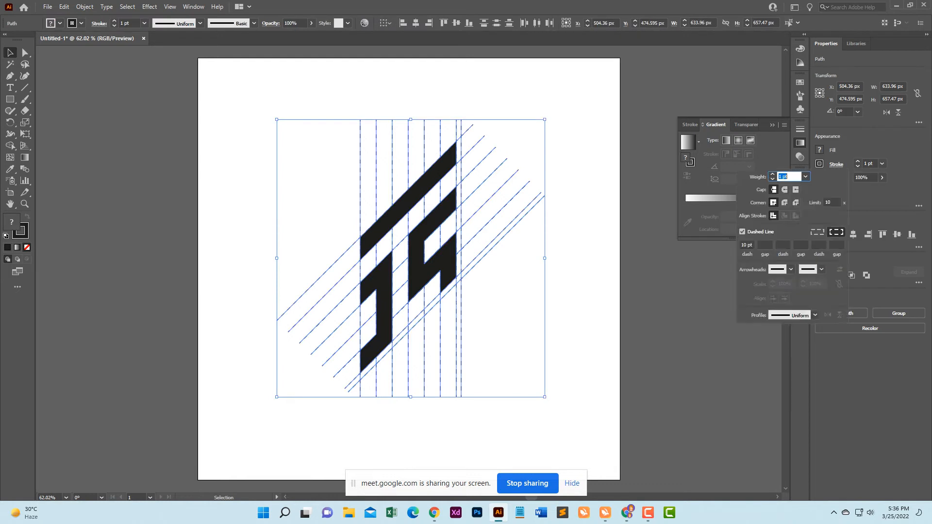
pyautogui.click(747, 245)
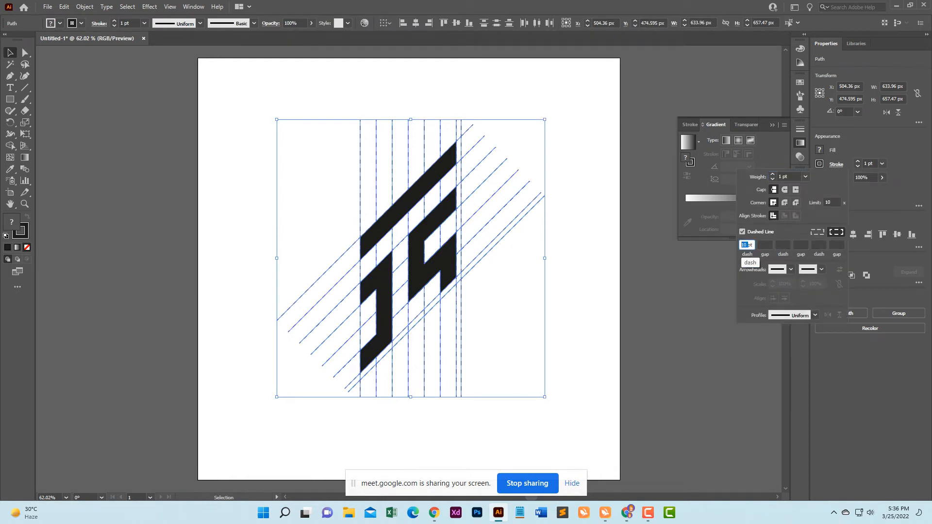
pyautogui.write('4')
pyautogui.press('Return')
pyautogui.write('3')
pyautogui.press('Return')
pyautogui.write('0')
pyautogui.press('Return')
pyautogui.write('1')
pyautogui.press('Return')
pyautogui.press('Escape')
pyautogui.hotkey('ctrl', 'shift', 'a')
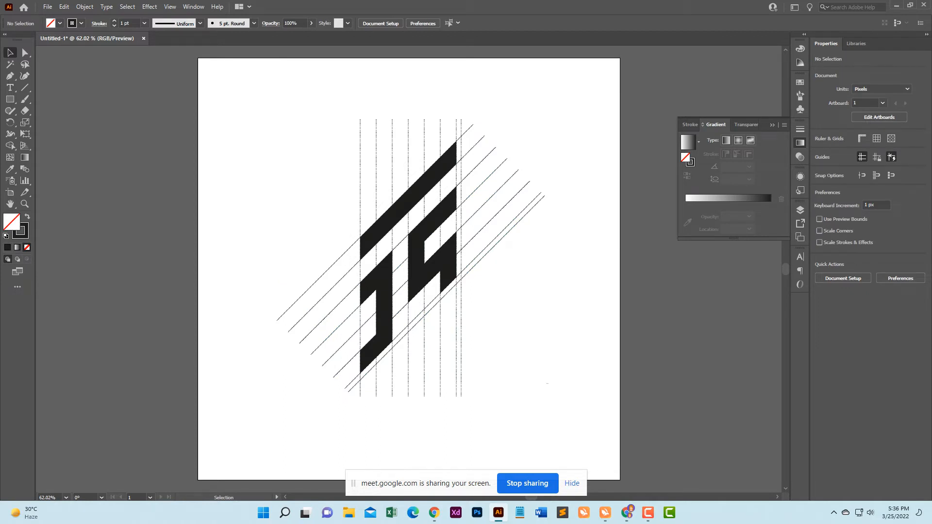
# Set the dash length to 5 pt for all the grid lines and shapes
pyautogui.moveTo(548, 397); pyautogui.dragTo(264, 116)
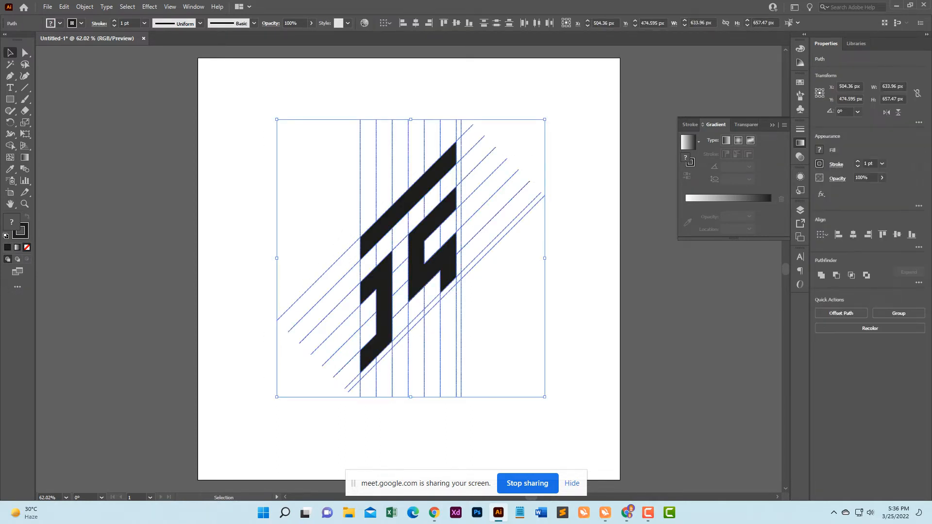
pyautogui.click(836, 164)
pyautogui.click(745, 245)
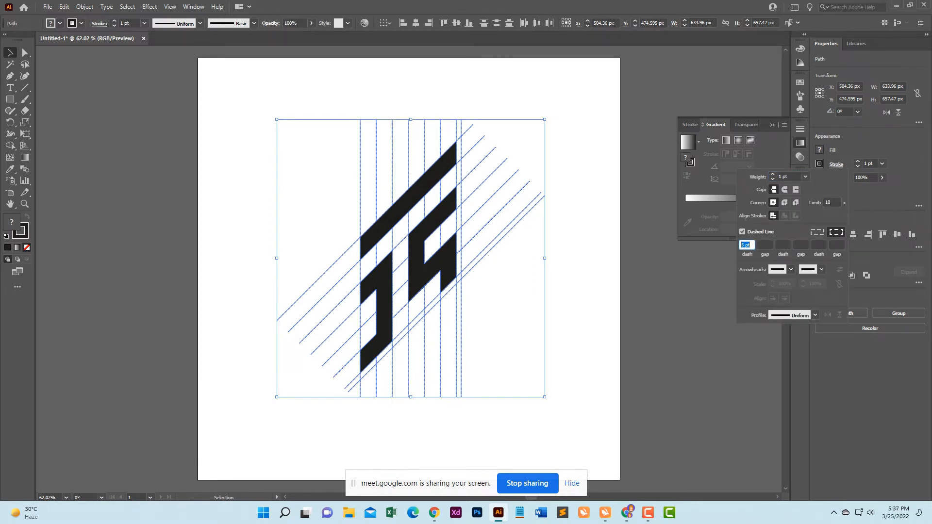
pyautogui.press('Return')
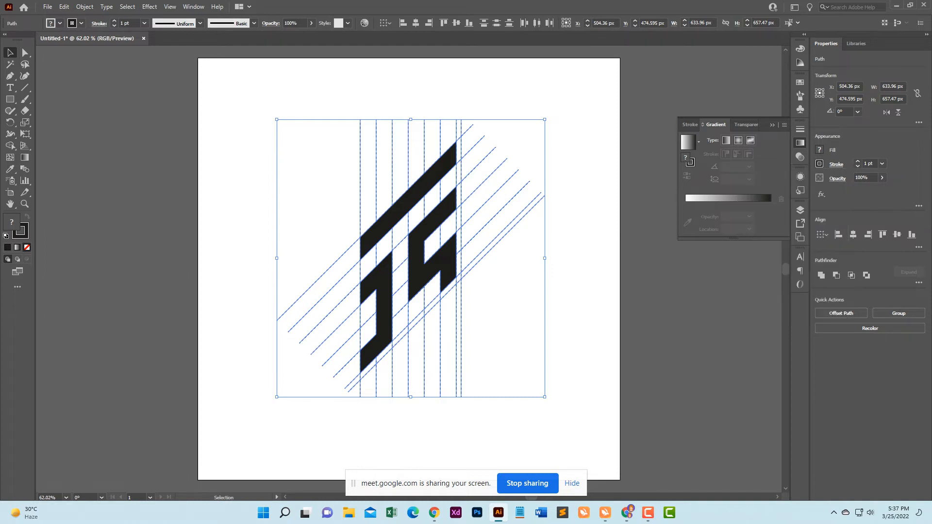
pyautogui.hotkey('ctrl', 'shift', 'a')
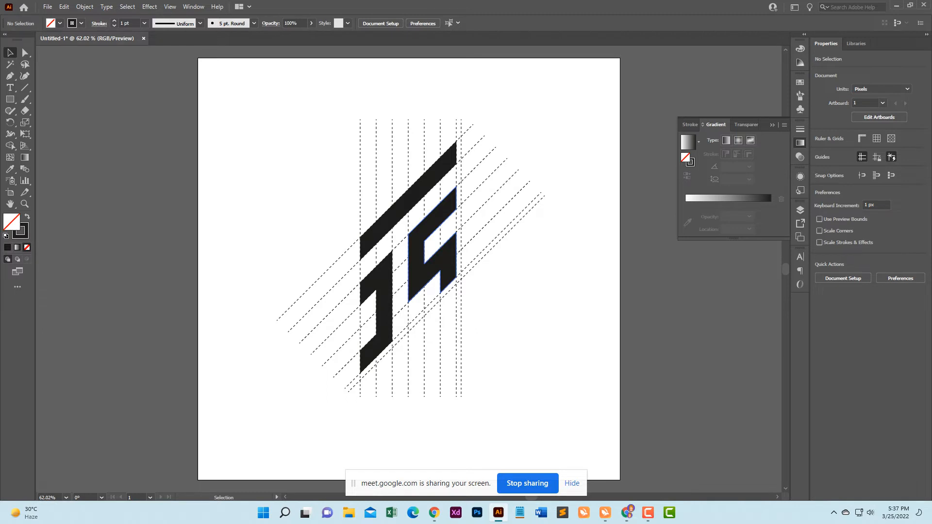
# Duplicate the three black logo shapes to the right of the construction grid
pyautogui.click(376, 252)
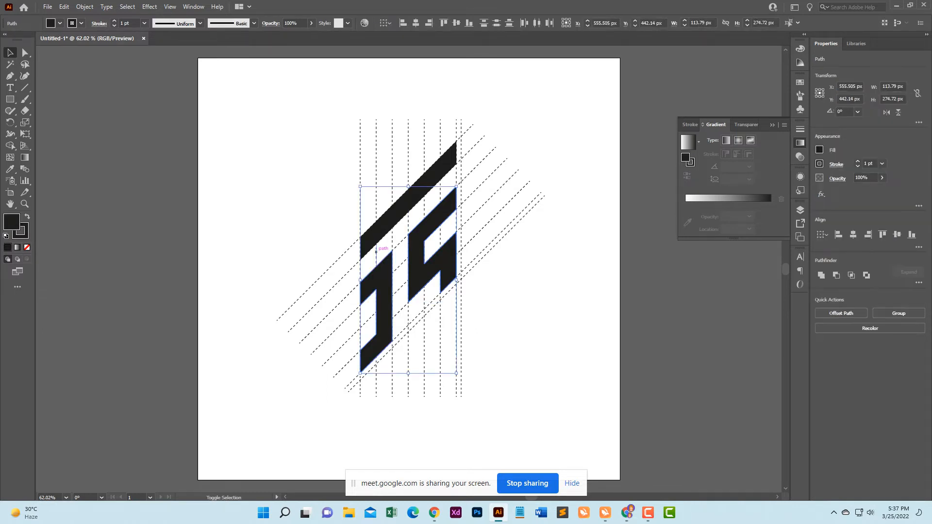
pyautogui.keyDown('shift'); pyautogui.click(427, 182); pyautogui.keyUp('shift')
pyautogui.moveTo(408, 257); pyautogui.dragTo(594, 273)
# Move the original logo with its dashed construction grid off the artboard to the upper left
pyautogui.moveTo(299, 133); pyautogui.dragTo(535, 394)
pyautogui.scroll(-3, 503, 387)
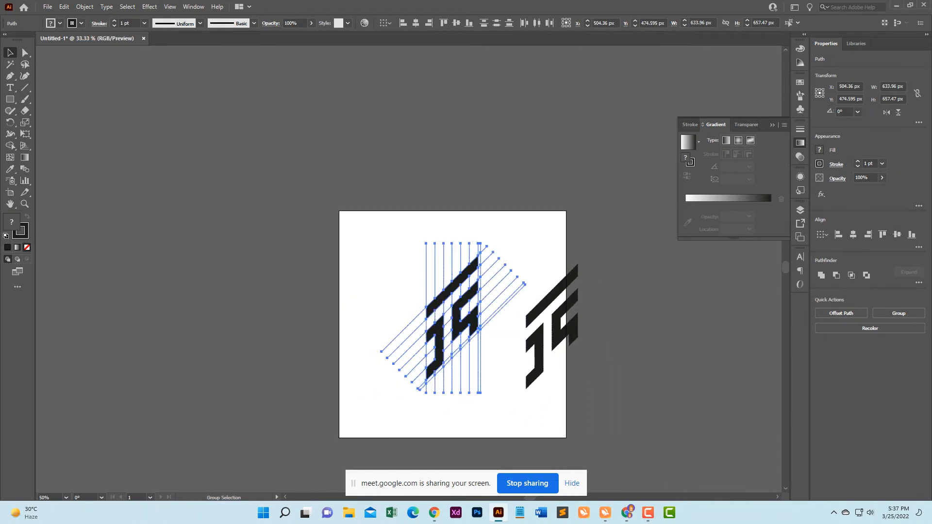
pyautogui.moveTo(485, 335); pyautogui.dragTo(296, 197)
pyautogui.hotkey('ctrl', 'shift', 'a')
# Group the copied logo shapes and centre the group horizontally and vertically on the artboard
pyautogui.moveTo(513, 293); pyautogui.dragTo(563, 392)
pyautogui.hotkey('ctrl', 'g')
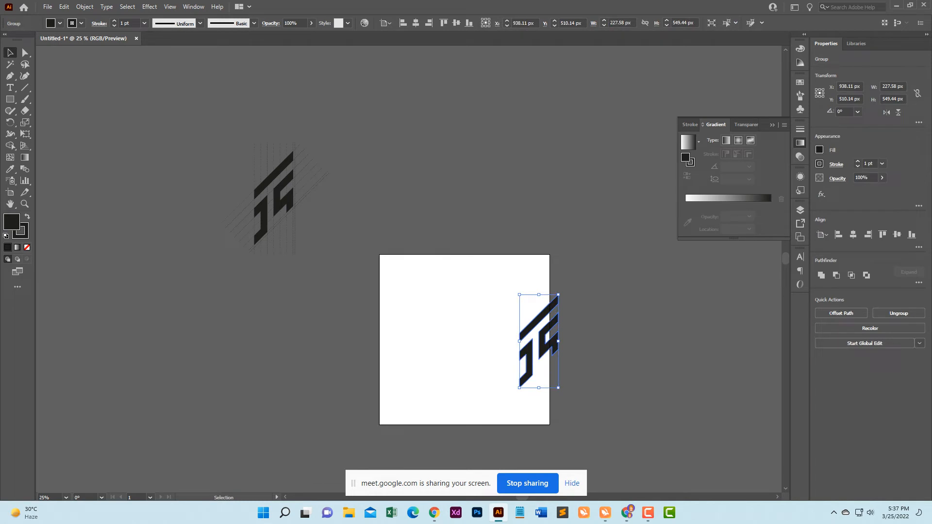
pyautogui.click(402, 23)
pyautogui.click(416, 23)
pyautogui.click(456, 23)
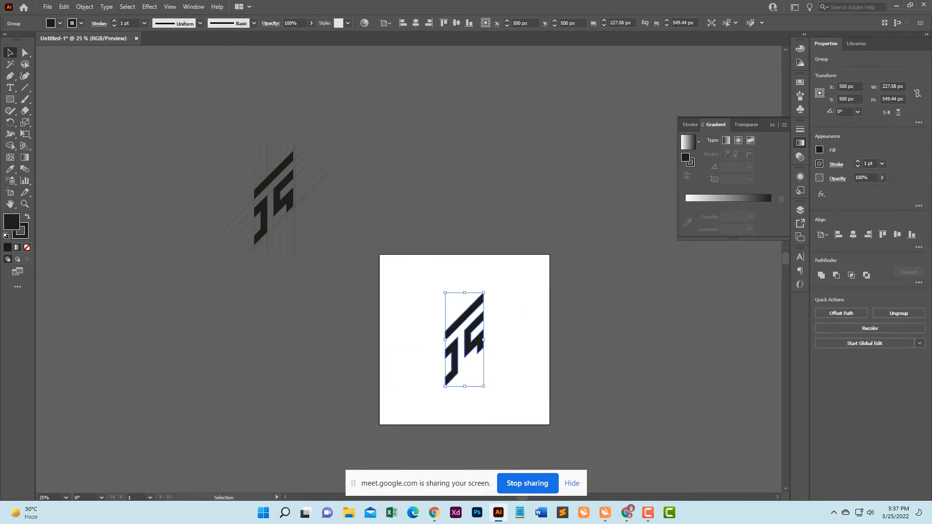
# Remove the stroke from the centred logo group, keeping its black fill
pyautogui.hotkey('ctrl', 'shift', 'a')
pyautogui.hotkey('ctrl', '0')
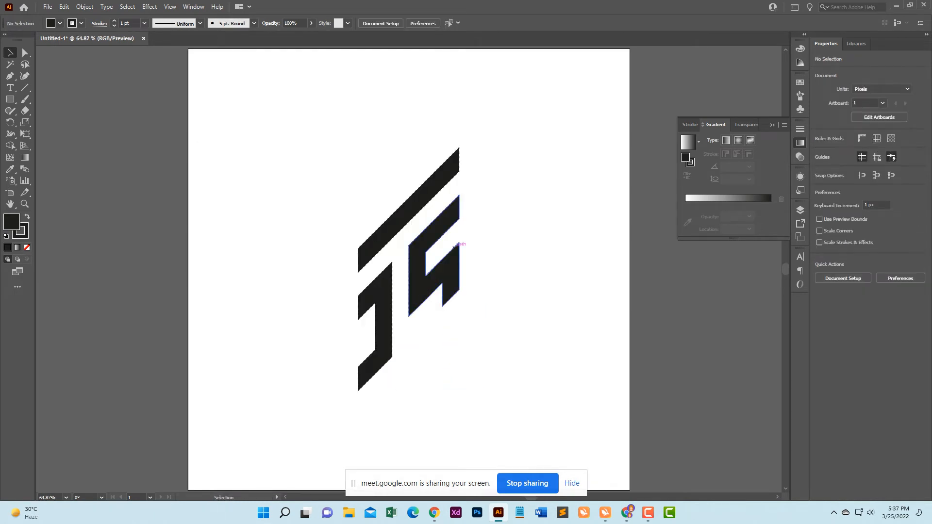
pyautogui.click(455, 246)
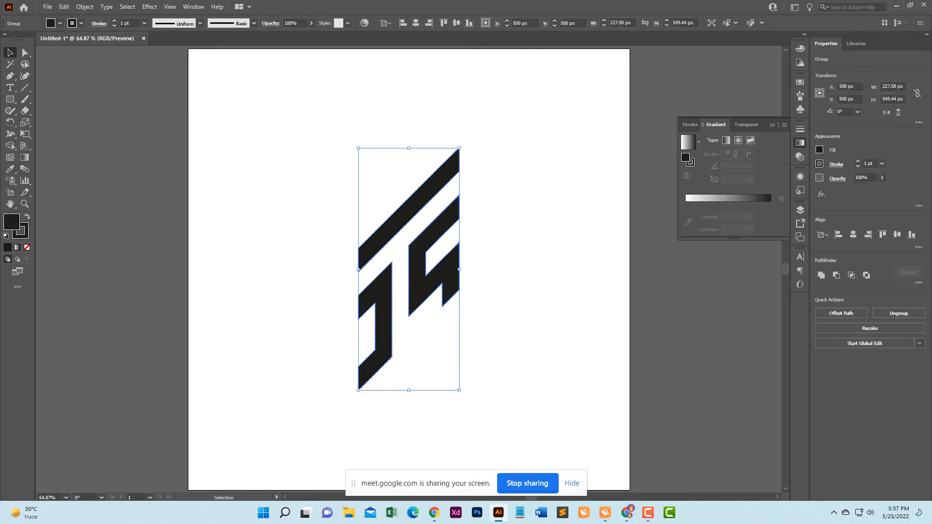
pyautogui.press('/')
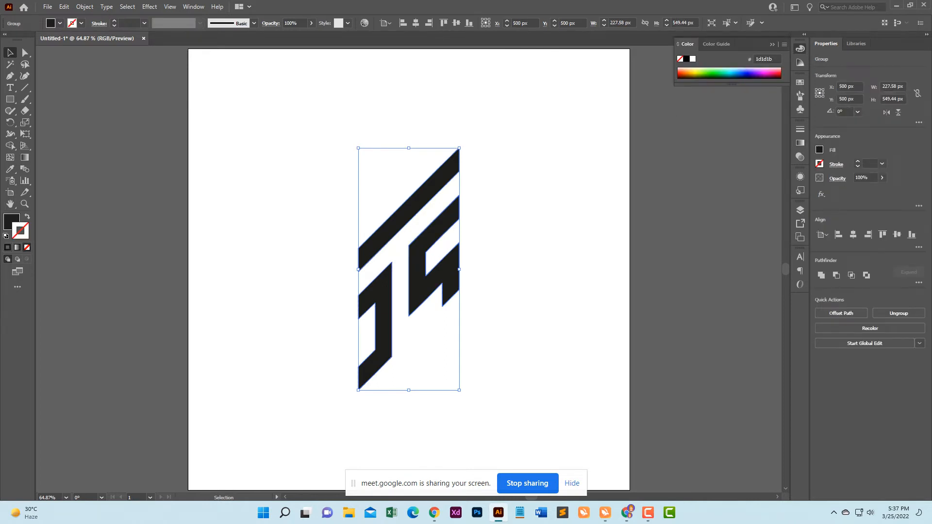
pyautogui.hotkey('ctrl', 'shift', 'a')
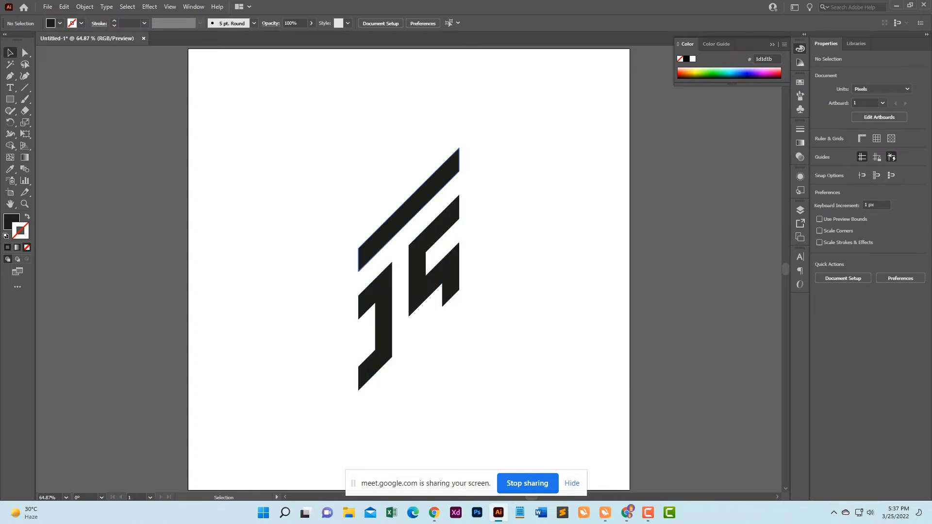
# Scale the logo group down proportionally to about 154 by 373 px and move it to the artboard's upper middle
pyautogui.moveTo(333, 163); pyautogui.dragTo(519, 426)
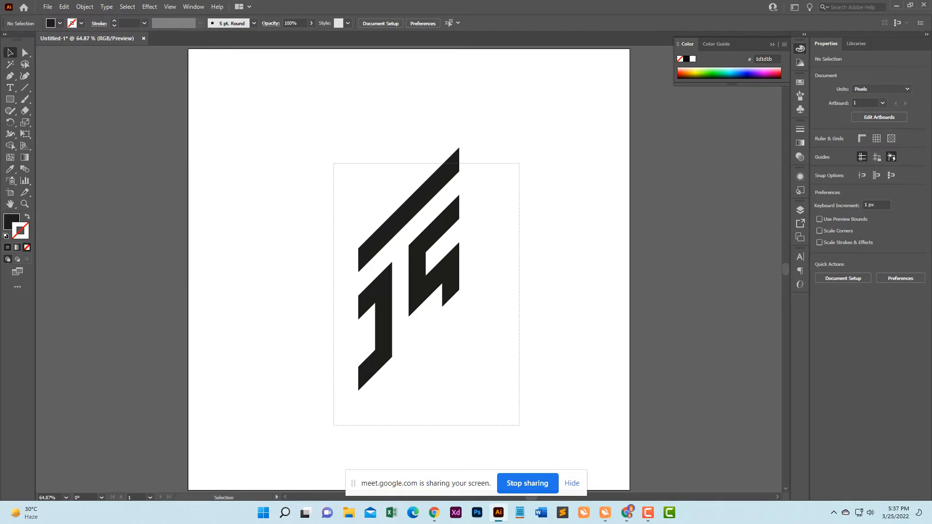
pyautogui.moveTo(409, 148); pyautogui.dragTo(408, 187)
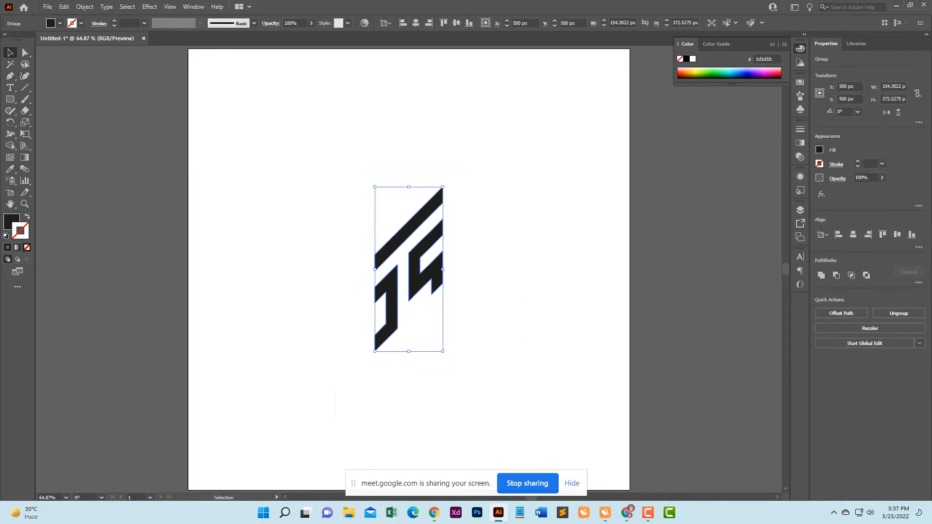
pyautogui.moveTo(436, 272); pyautogui.dragTo(432, 161)
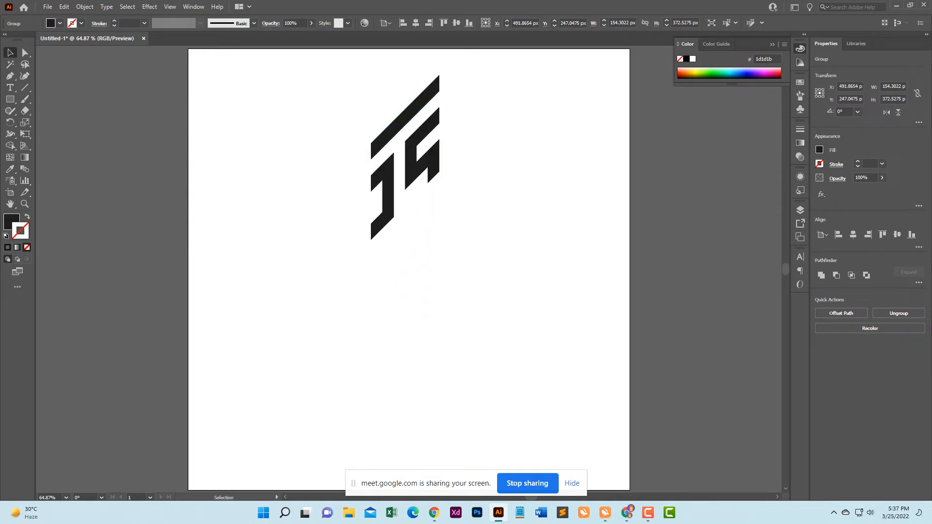
pyautogui.click(484, 208)
# Draw a black rectangle about 344 by 436 px over the artboard's left edge and set its height to 1000 px
pyautogui.scroll(-2, 483, 208)
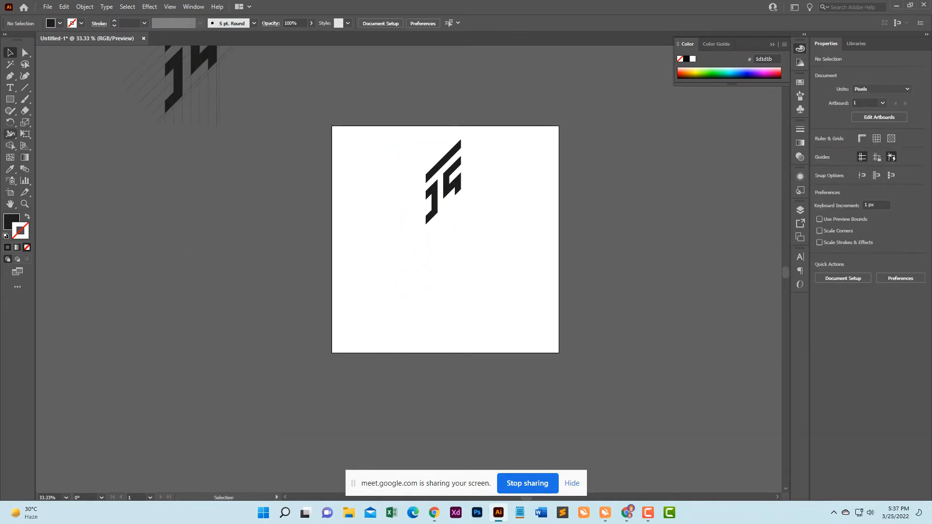
pyautogui.click(9, 99)
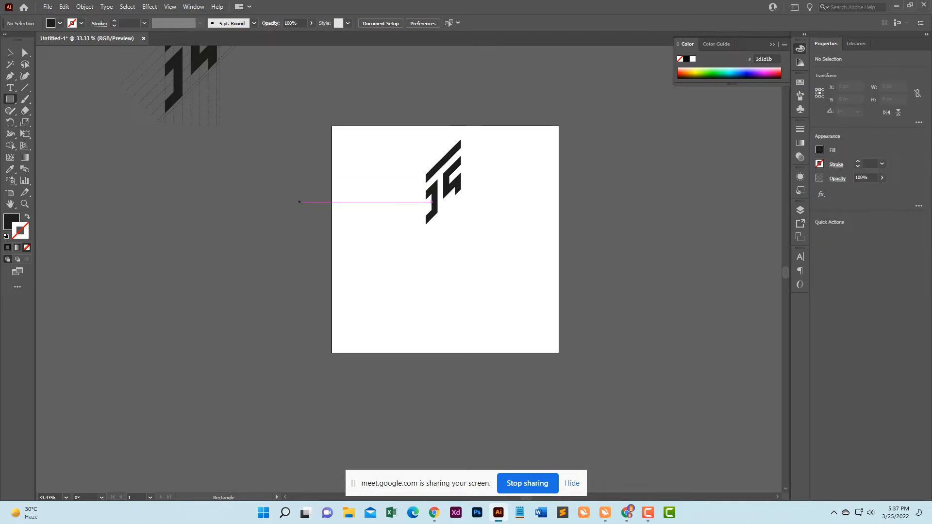
pyautogui.moveTo(264, 218); pyautogui.dragTo(342, 317)
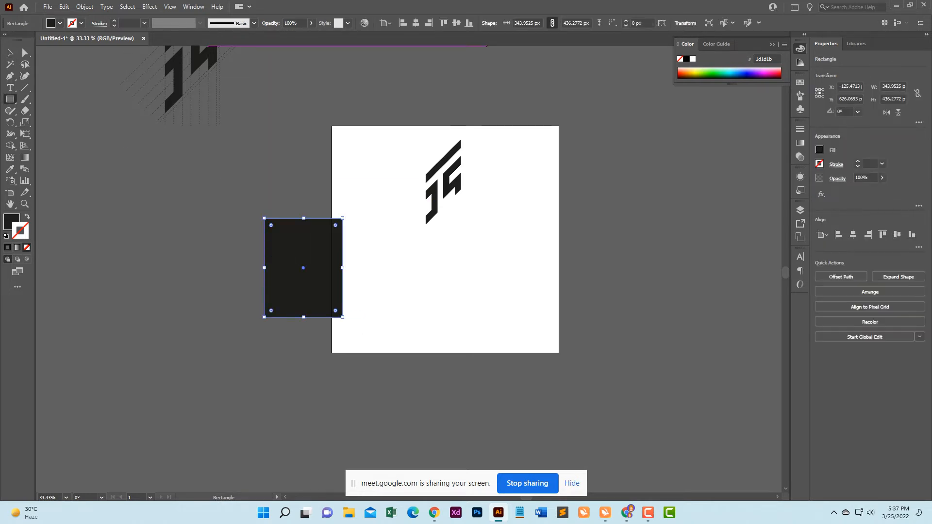
pyautogui.click(525, 23)
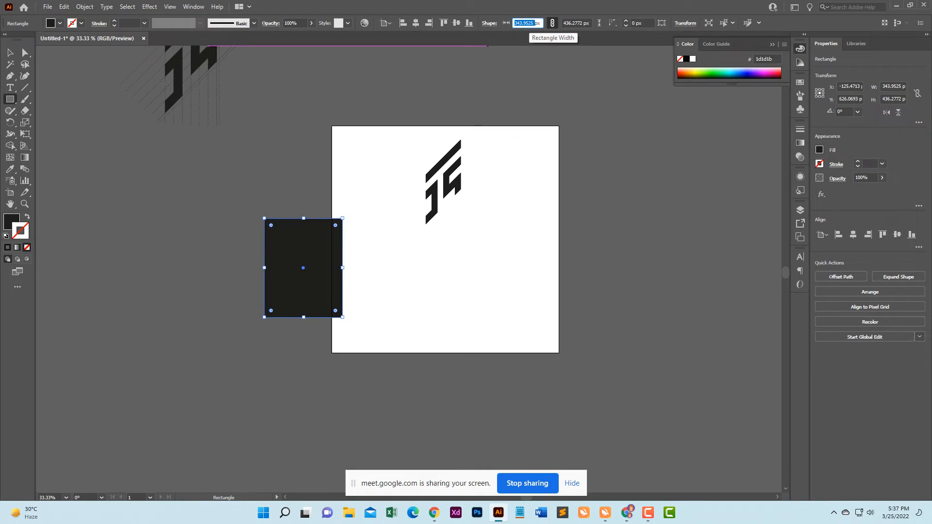
pyautogui.write('1000')
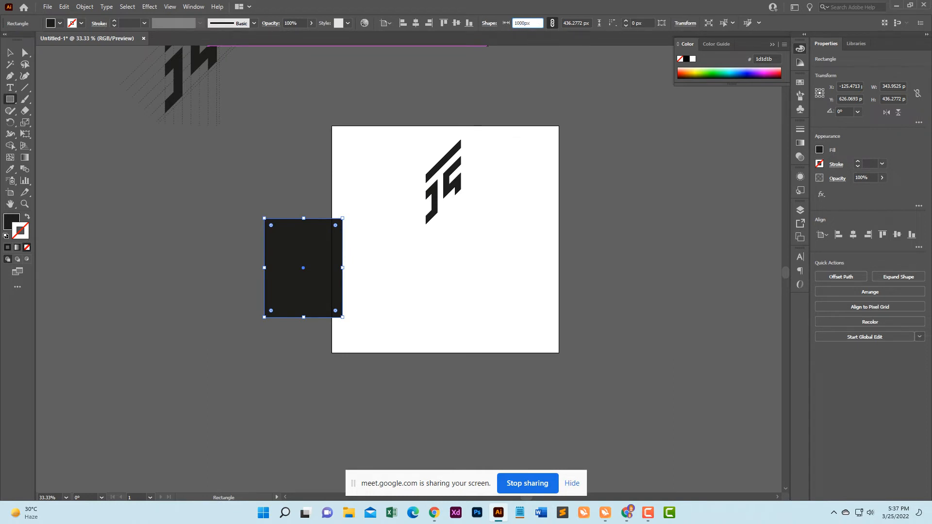
pyautogui.press('Tab')
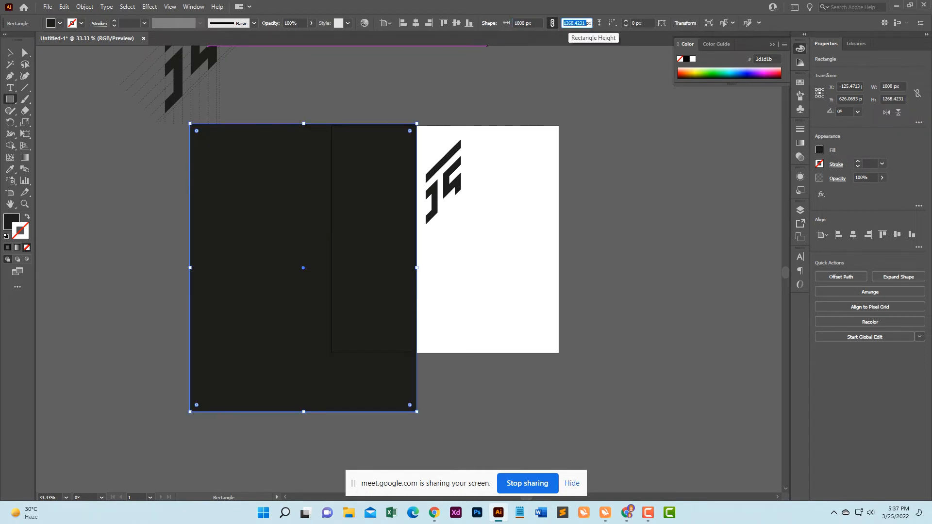
pyautogui.write('1000')
pyautogui.press('Return')
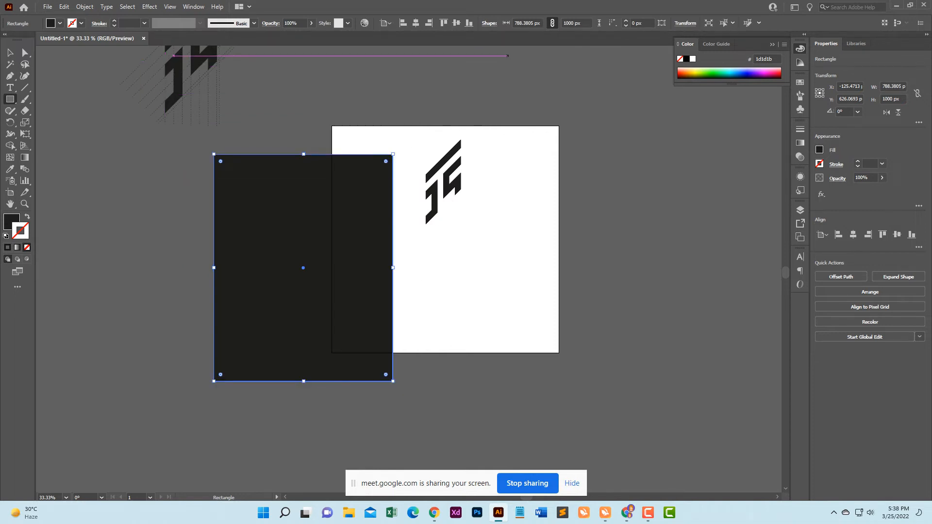
# Unlink the rectangle's width and height proportions and set its width to 1000 px
pyautogui.click(552, 23)
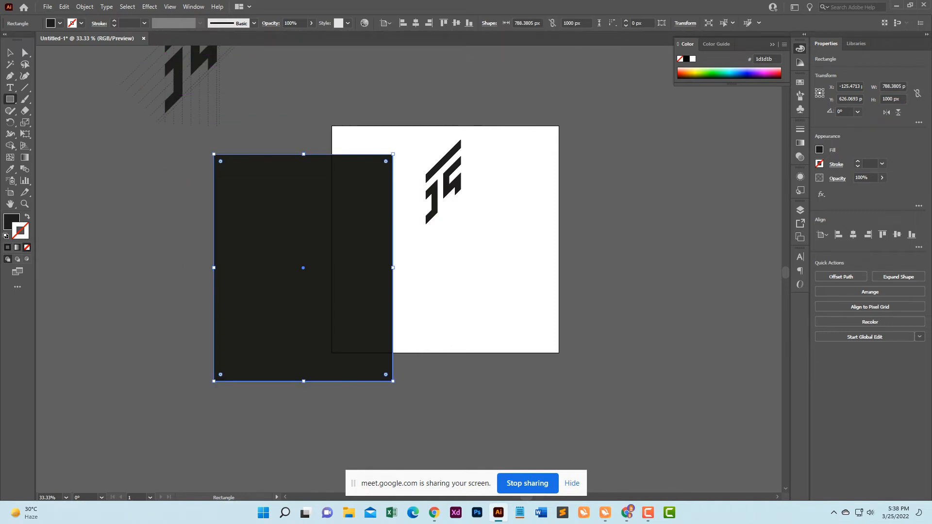
pyautogui.click(526, 23)
pyautogui.write('100')
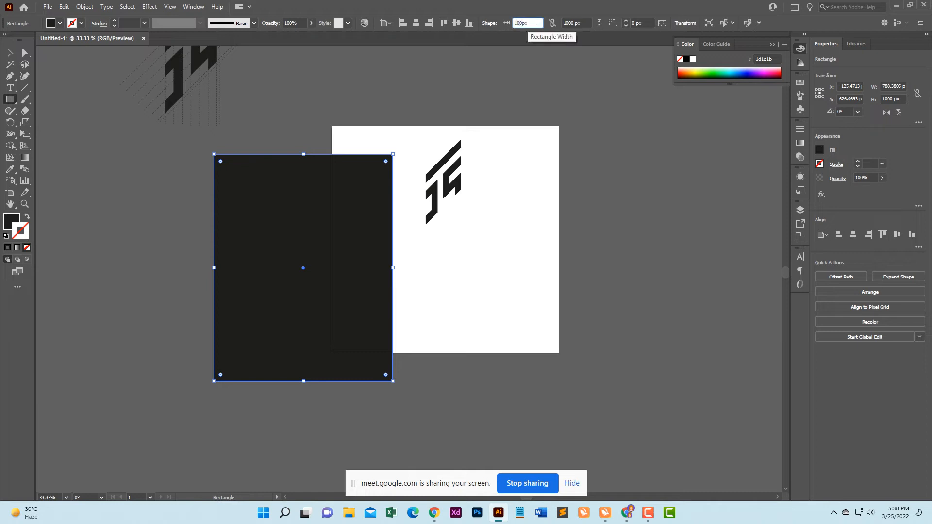
pyautogui.write('0 px')
pyautogui.press('Return')
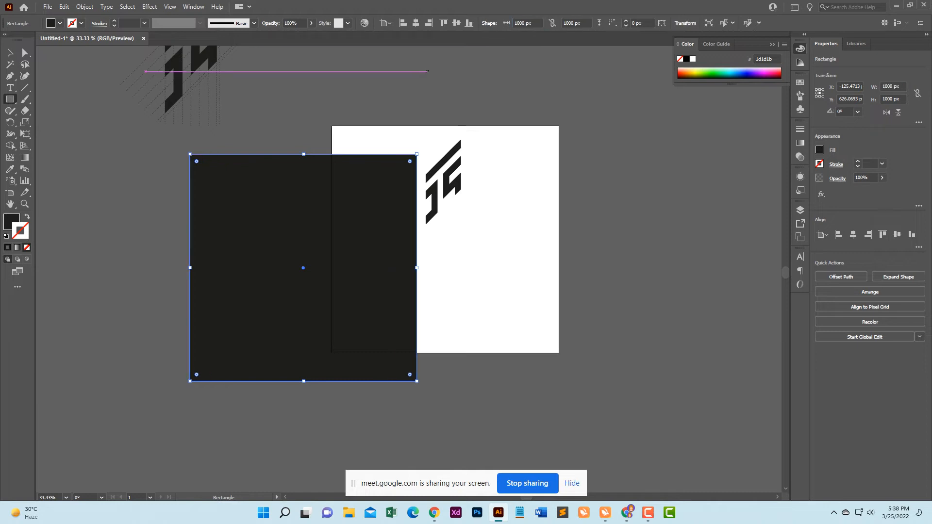
# Centre the black square horizontally and vertically so that it covers the artboard
pyautogui.click(415, 23)
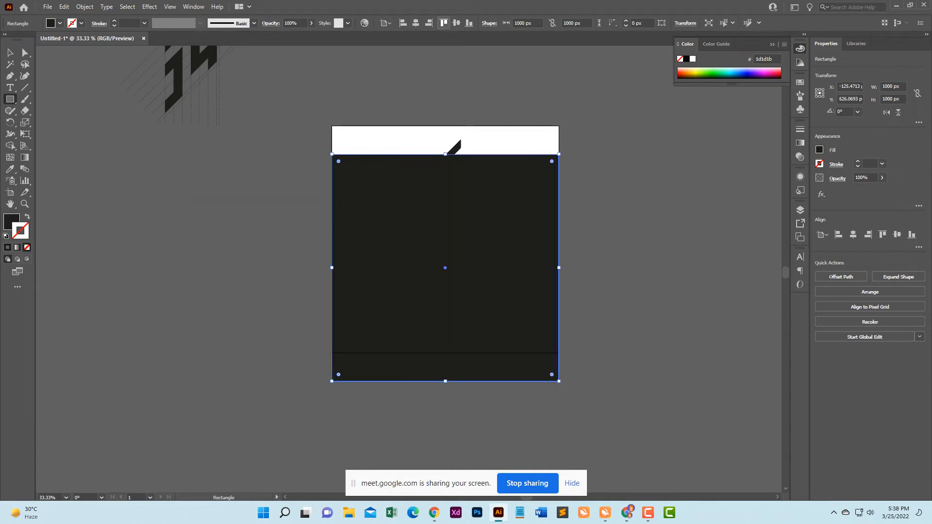
pyautogui.click(456, 23)
pyautogui.click(11, 53)
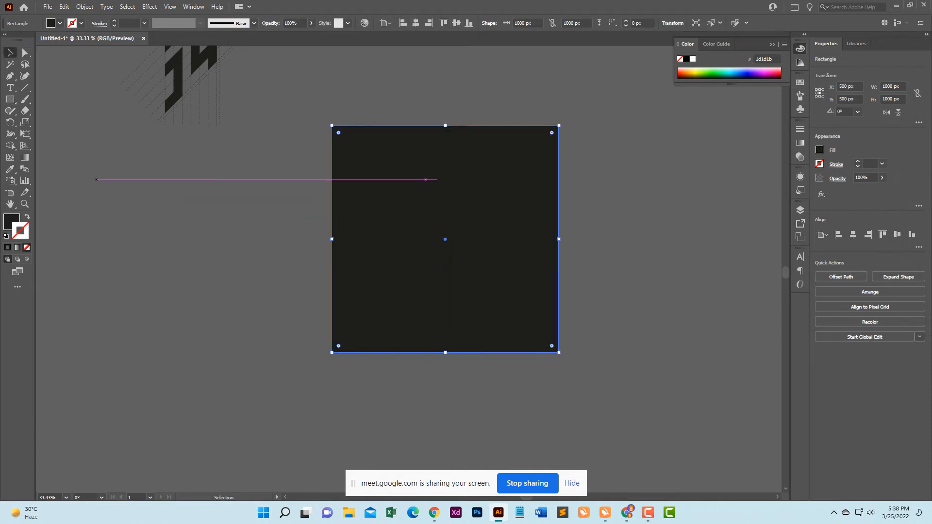
# Send the black square to the back, behind the logo group
pyautogui.click(253, 194)
pyautogui.click(412, 218)
pyautogui.rightClick(349, 270)
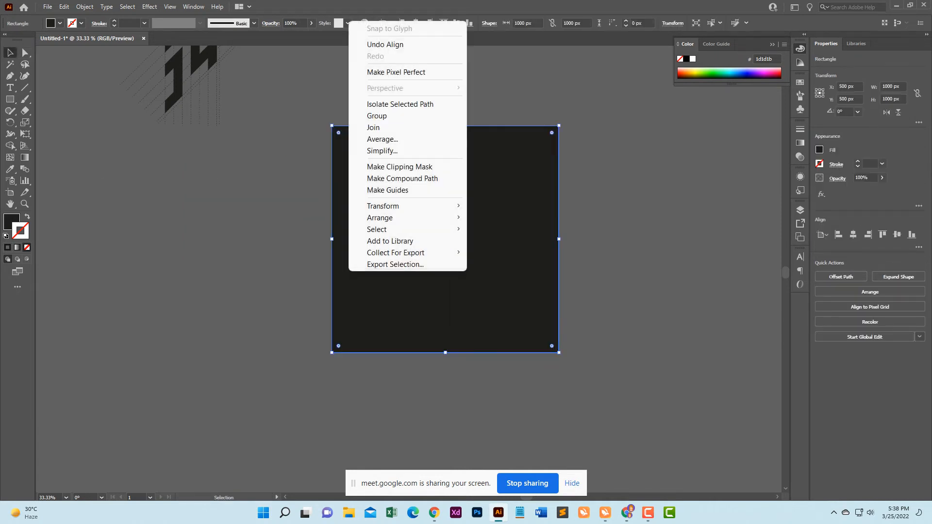
pyautogui.moveTo(412, 218)
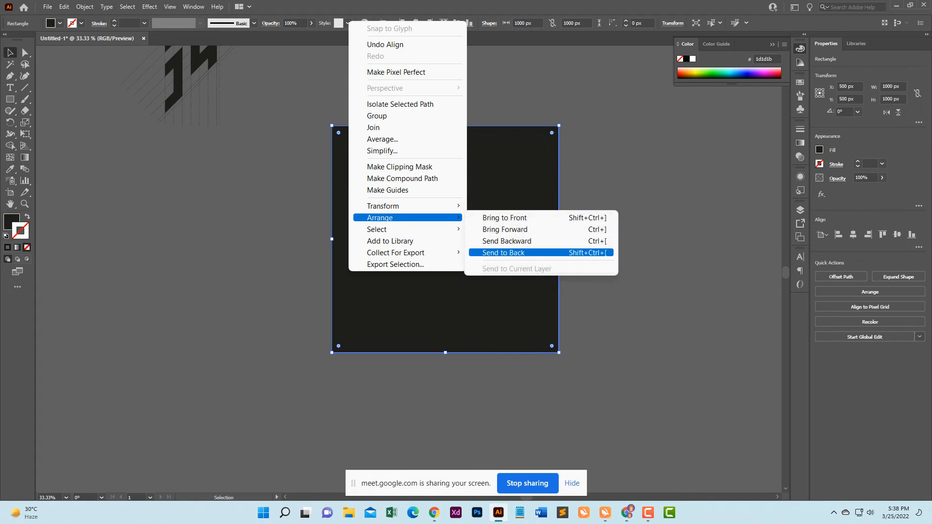
pyautogui.click(509, 252)
pyautogui.click(590, 225)
# Fill the logo group on the black background with white
pyautogui.click(430, 193)
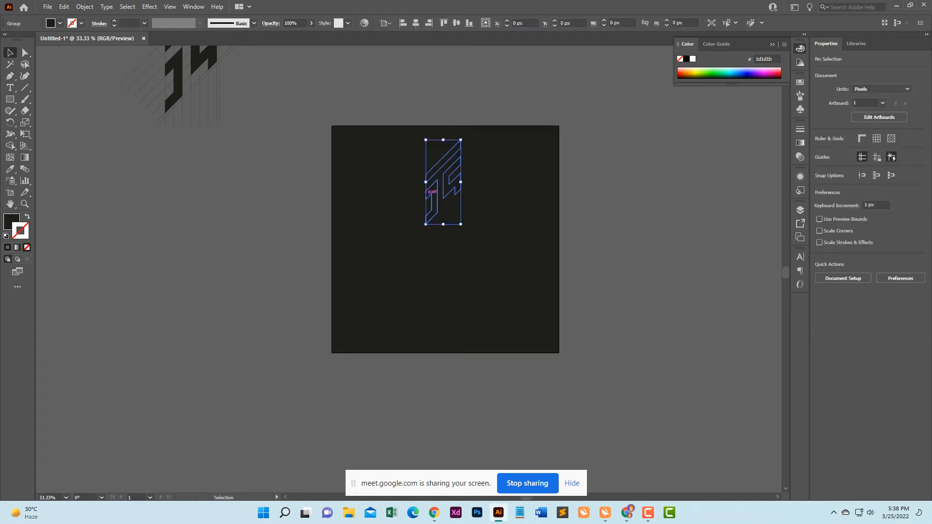
pyautogui.click(819, 150)
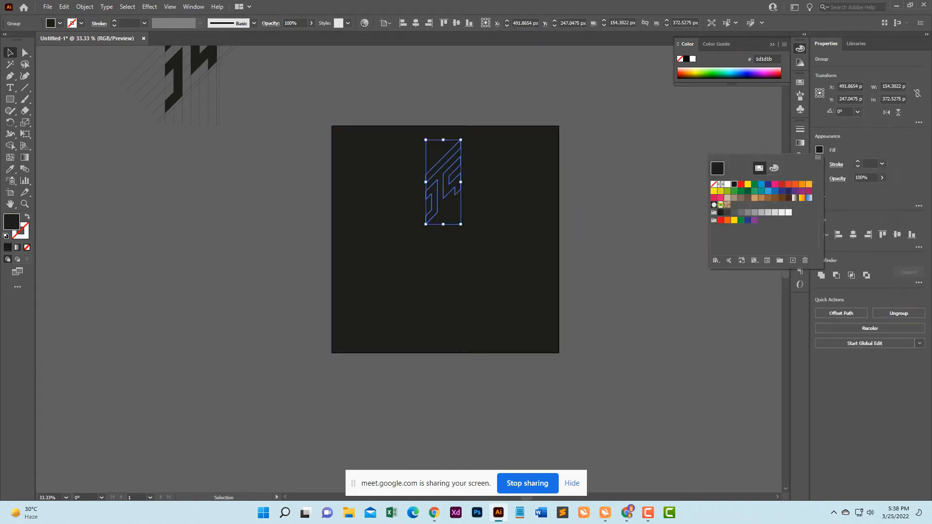
pyautogui.click(727, 184)
pyautogui.click(633, 218)
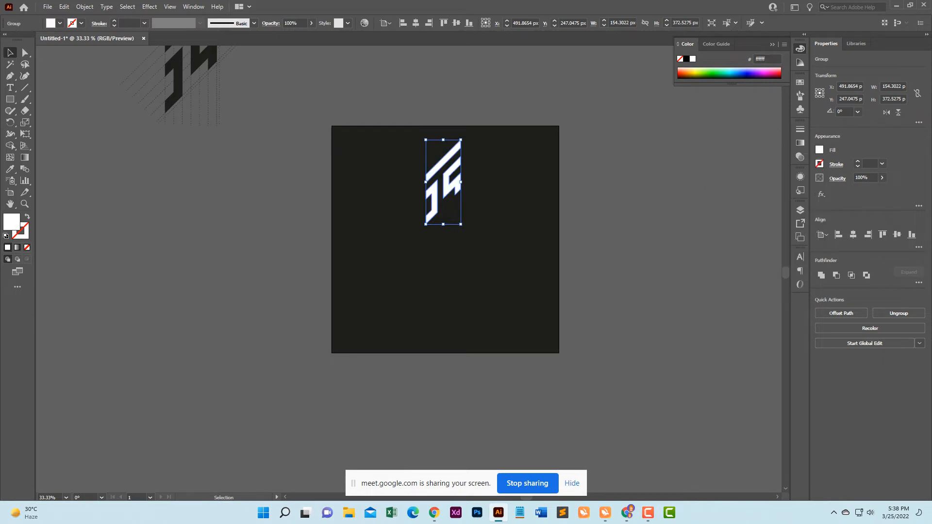
# Draw a horizontal line about 1108 px long across the vertical centre of the black square, extending past both sides
pyautogui.click(626, 224)
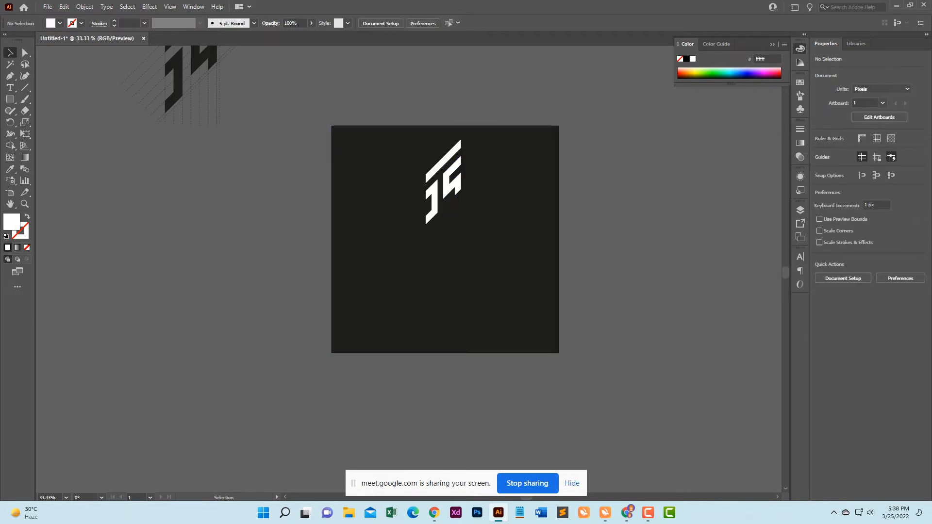
pyautogui.click(25, 87)
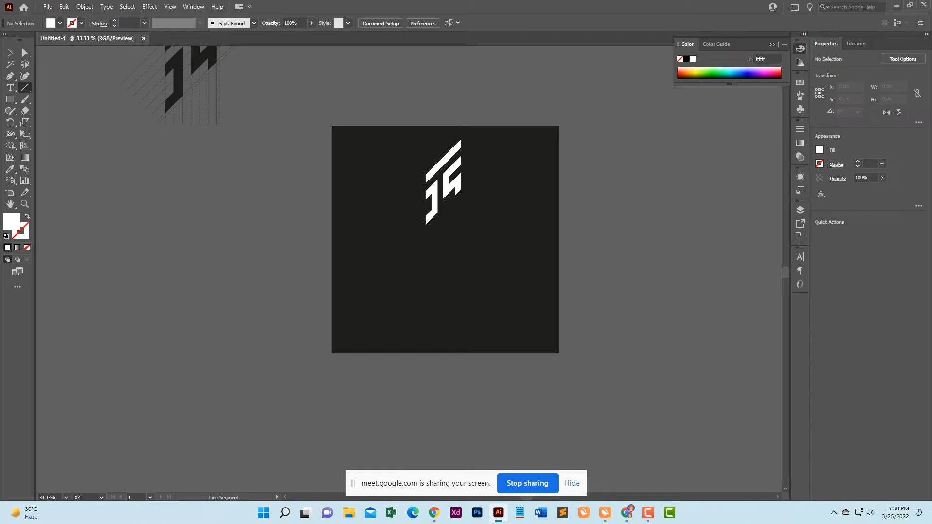
pyautogui.click(328, 238)
pyautogui.press('Return')
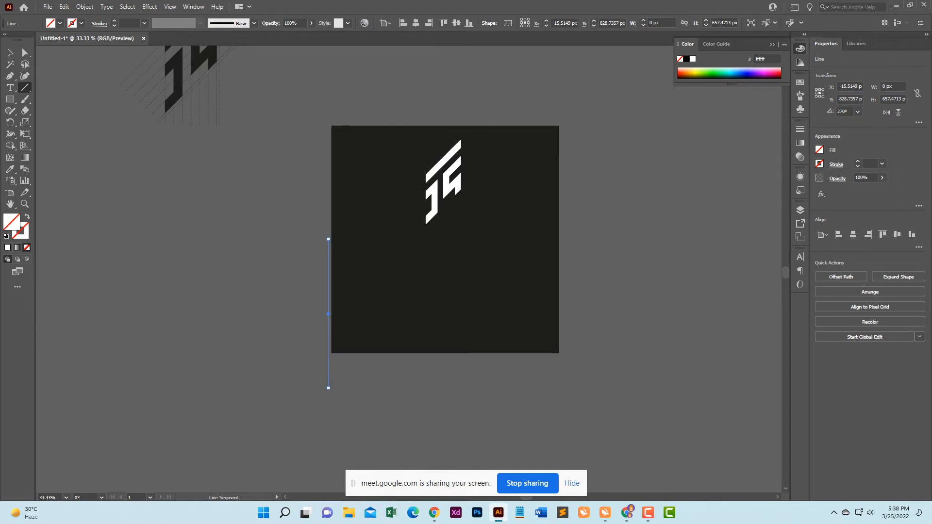
pyautogui.moveTo(328, 388); pyautogui.dragTo(580, 290)
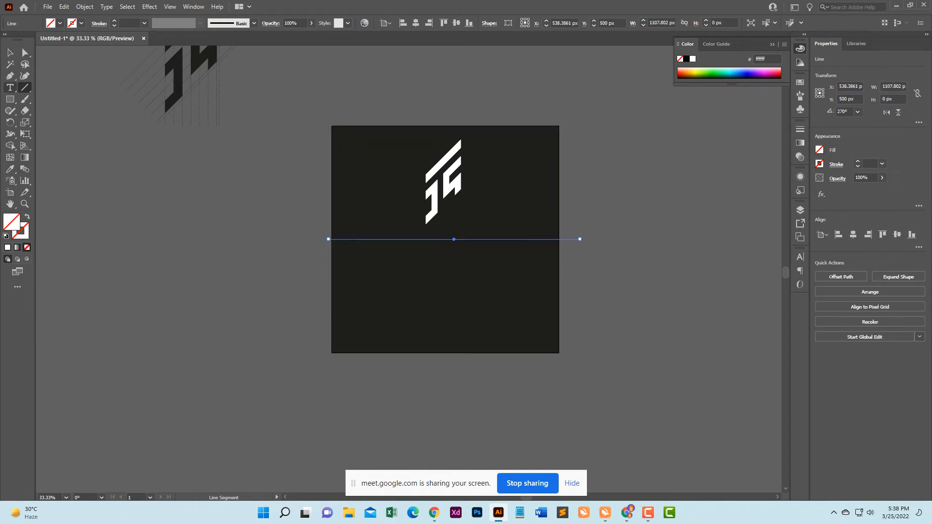
# Split the black square along the horizontal line into an upper and a lower half with the Shape Builder
pyautogui.click(10, 53)
pyautogui.hotkey('ctrl', 'a')
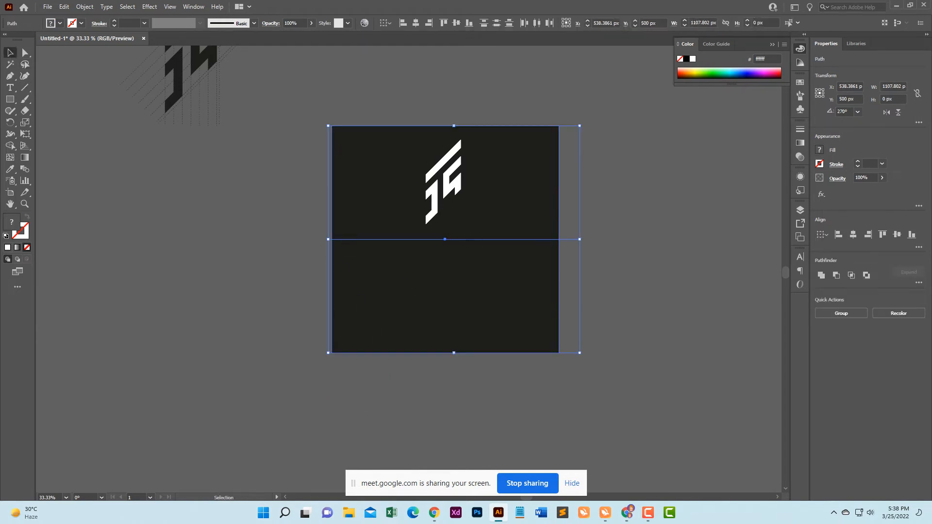
pyautogui.click(10, 146)
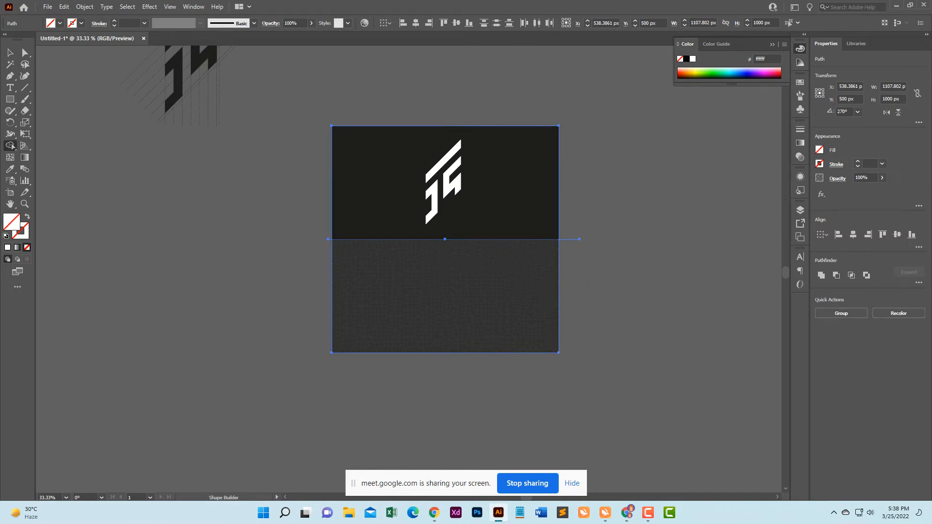
pyautogui.click(445, 296)
pyautogui.click(445, 194)
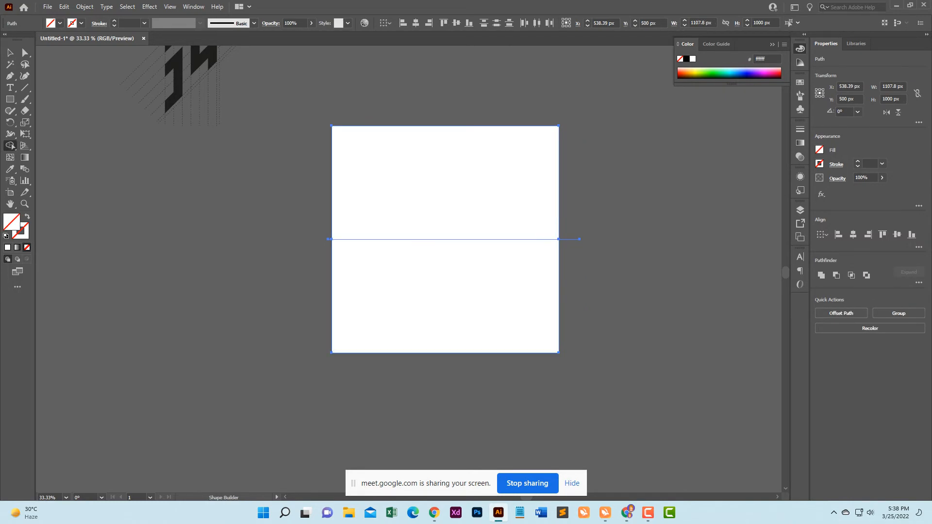
# Fill the upper half of the artboard with the dark colour 1d1d1b sampled from the construction version of the logo
pyautogui.press('v')
pyautogui.click(614, 186)
pyautogui.click(509, 126)
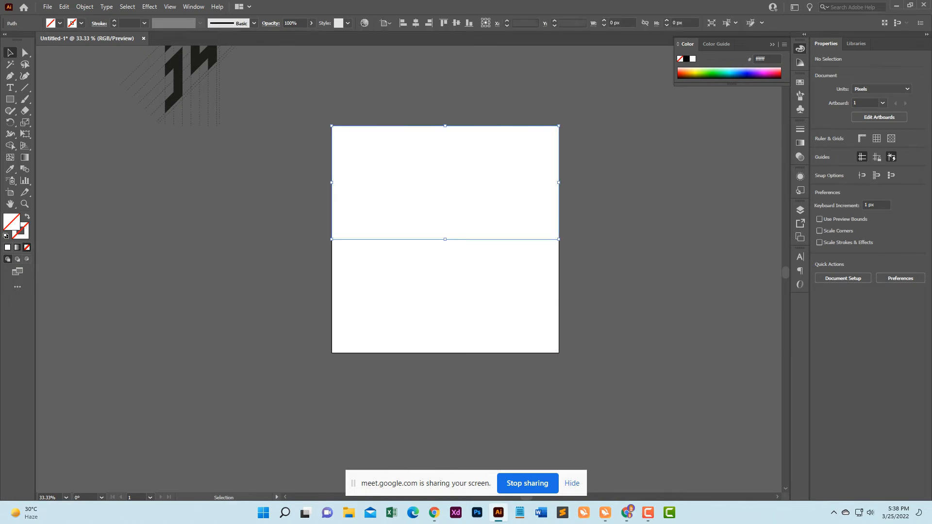
pyautogui.press('i')
pyautogui.click(174, 83)
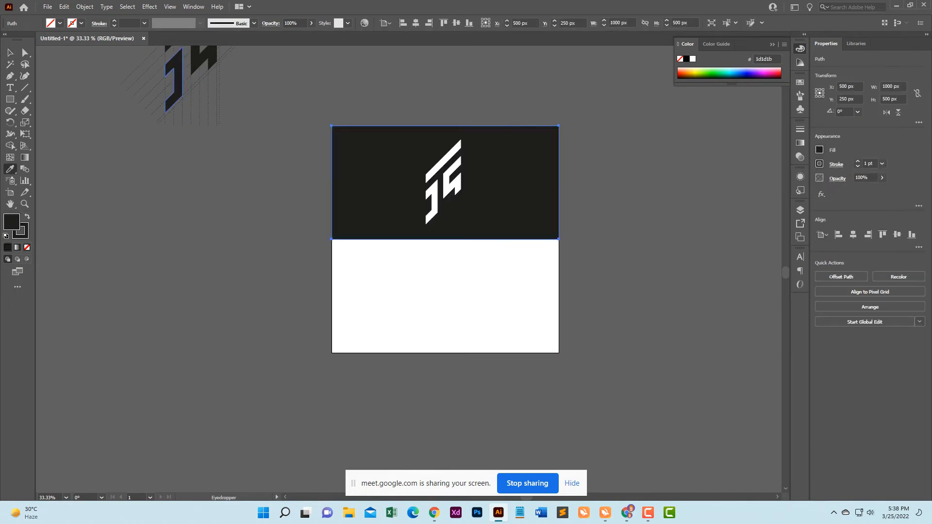
pyautogui.press('c')
pyautogui.press('v')
pyautogui.click(614, 272)
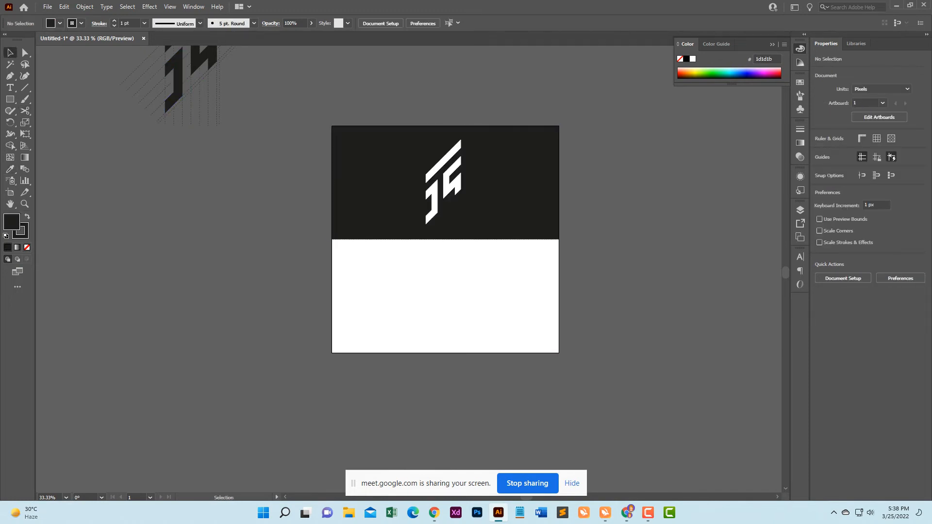
# Fill the lower half of the artboard with white sampled from the logo above it
pyautogui.click(559, 301)
pyautogui.press('i')
pyautogui.click(456, 184)
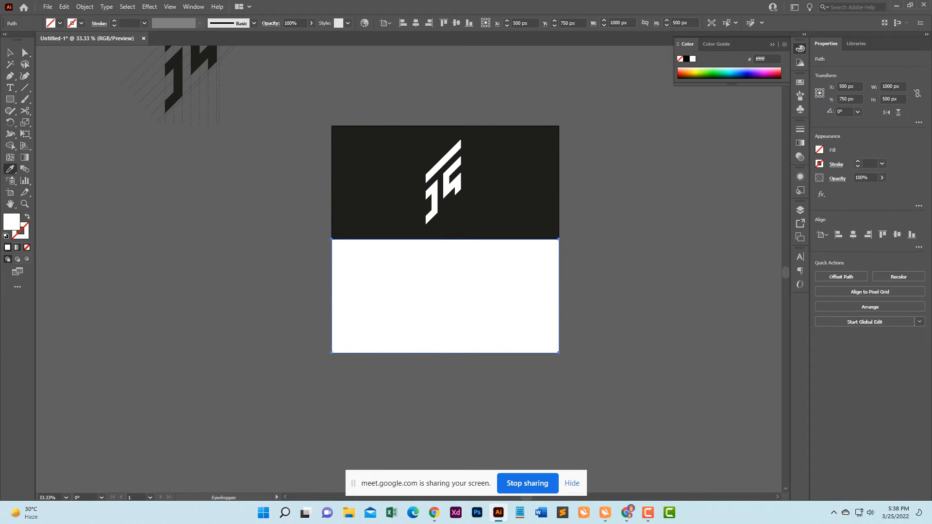
pyautogui.press('v')
pyautogui.hotkey('ctrl', 'shift', 'a')
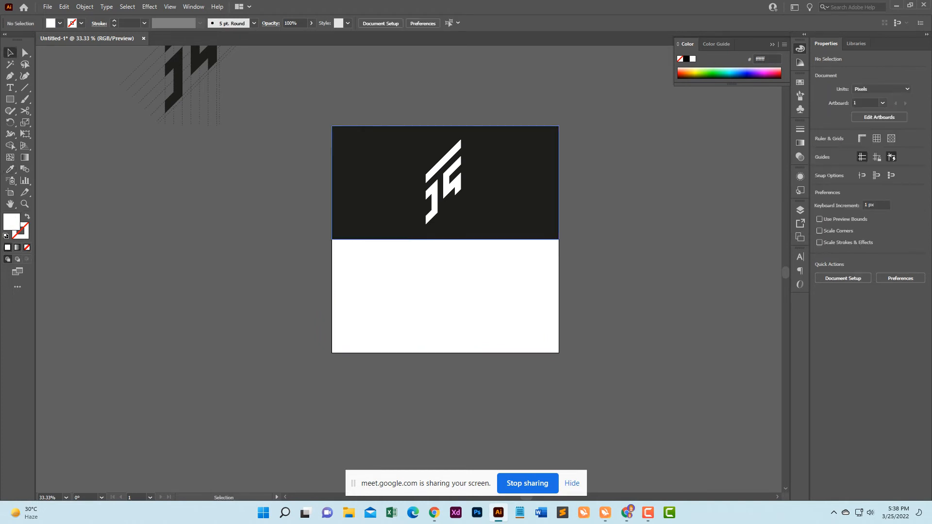
# Duplicate the white logo straight down into the middle of the white half and recolour the copy with the dark background colour
pyautogui.click(455, 180)
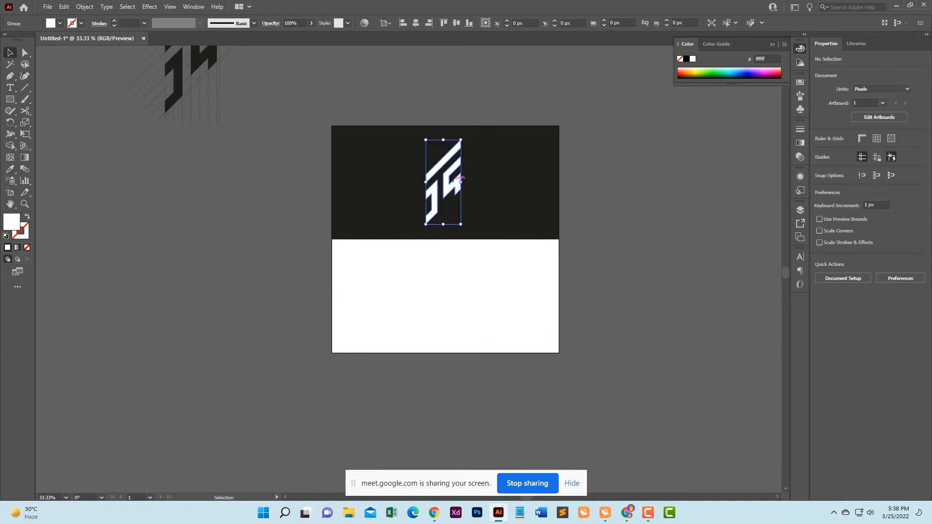
pyautogui.moveTo(443, 176); pyautogui.dragTo(442, 292)
pyautogui.press('i')
pyautogui.click(456, 219)
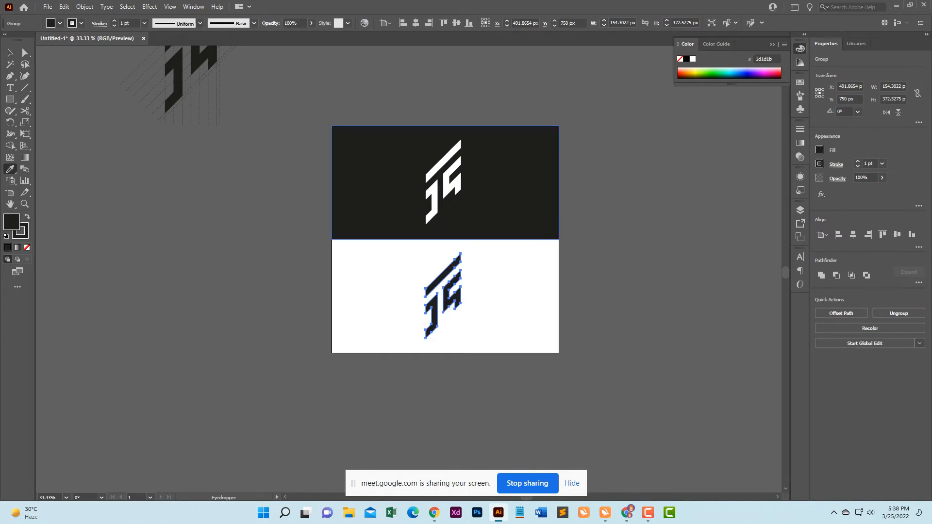
pyautogui.press('v')
pyautogui.hotkey('ctrl', 'shift', 'a')
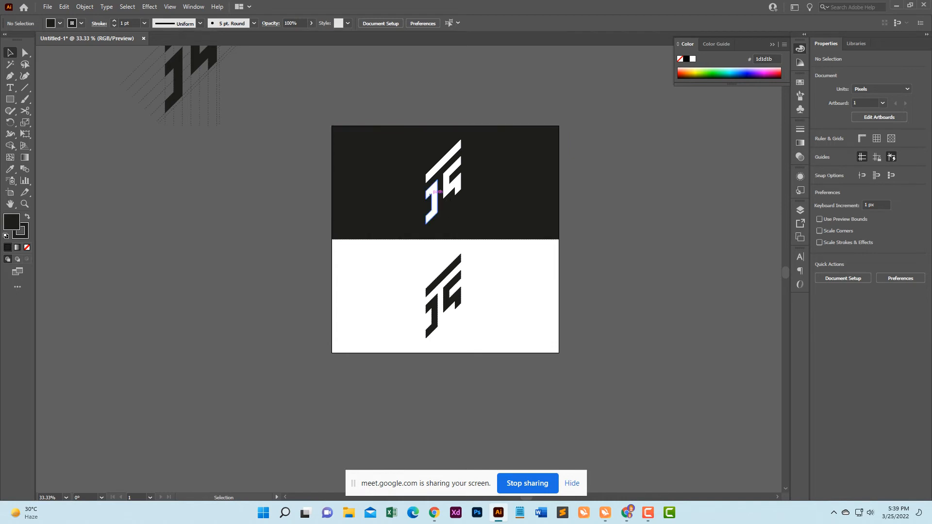
pyautogui.click(432, 194)
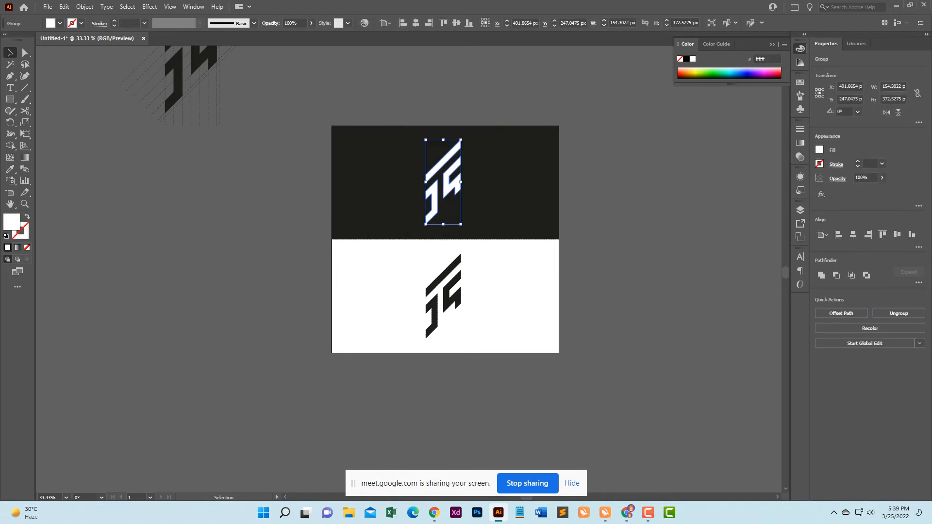
pyautogui.click(602, 283)
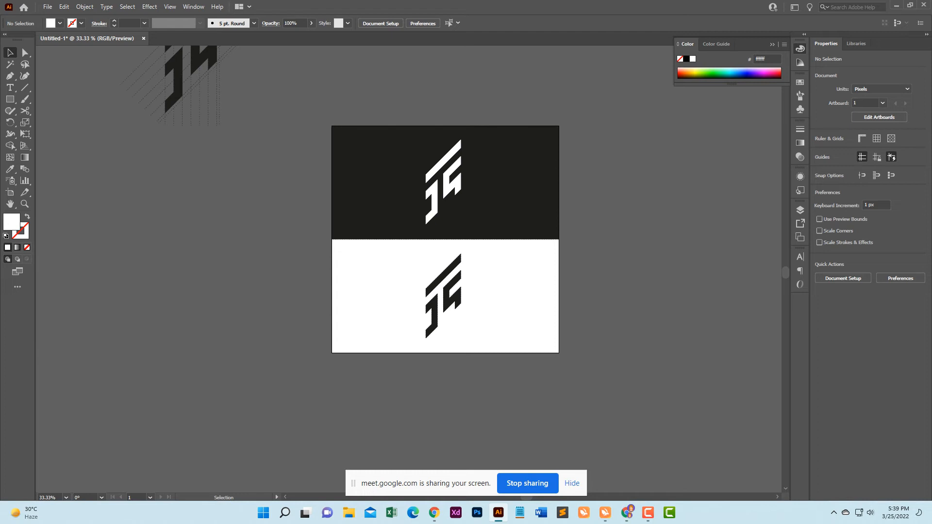
# Add a second 1000 x 1000 px artboard beside the first one
pyautogui.scroll(1, 445, 245)
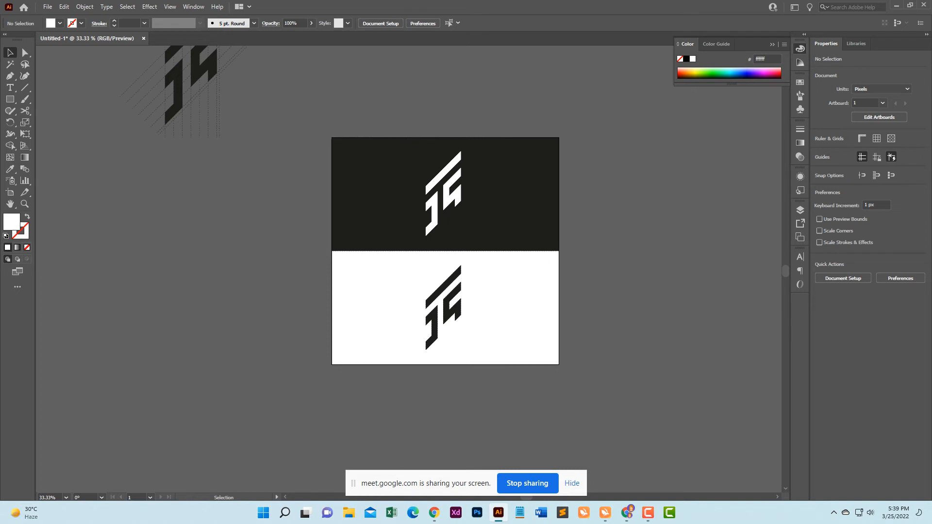
pyautogui.scroll(7, 445, 251)
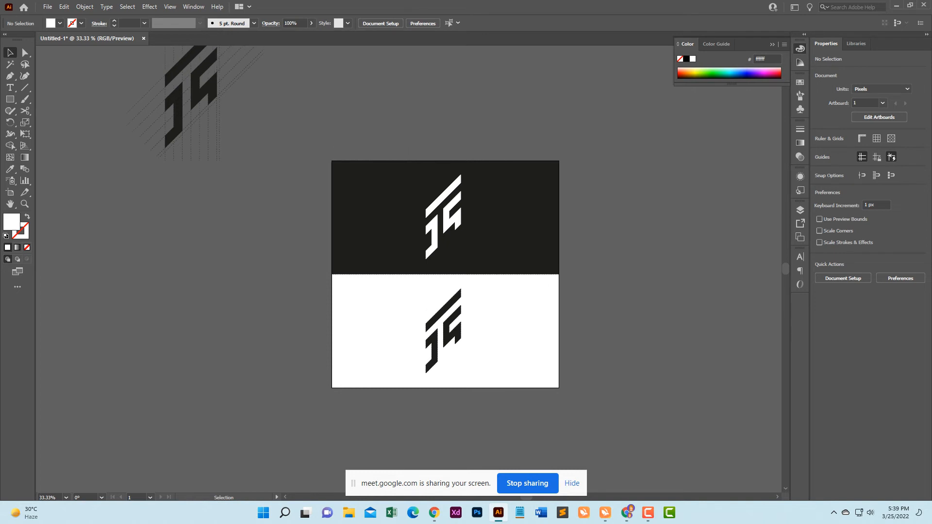
pyautogui.scroll(-1, 445, 327)
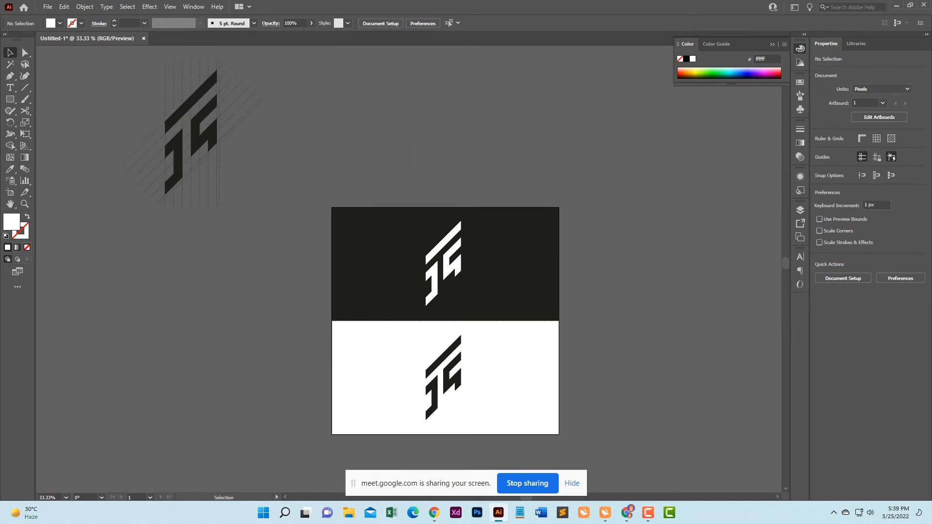
pyautogui.click(10, 193)
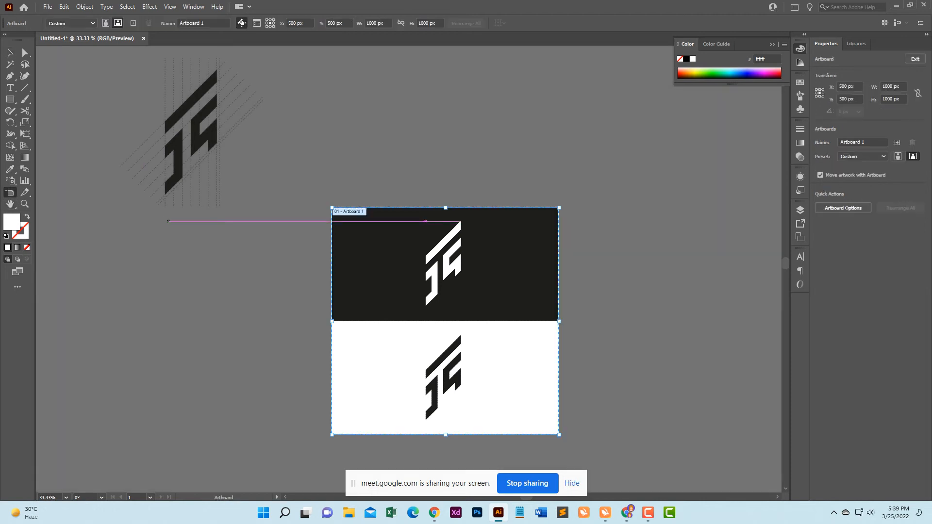
pyautogui.click(133, 23)
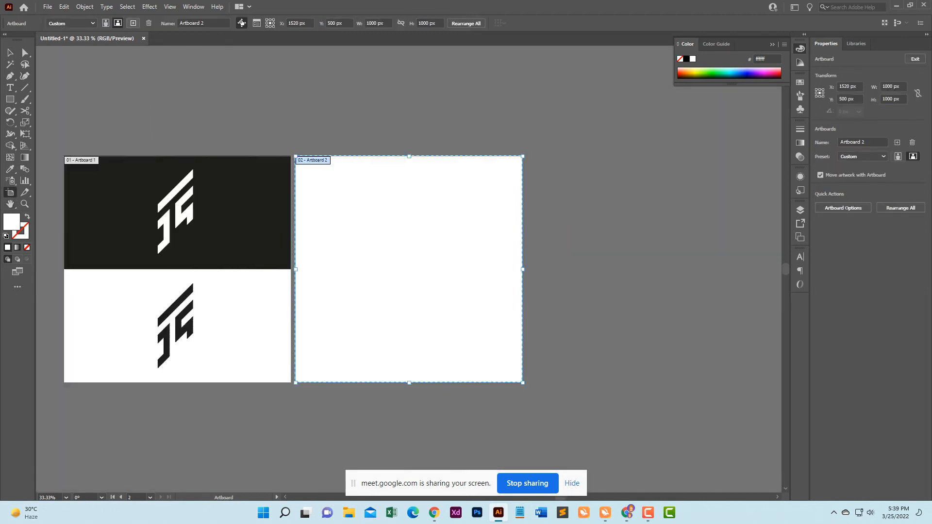
pyautogui.click(11, 53)
# Move the dashed construction version of the logo onto the second artboard, horizontally centred at X 1520 px
pyautogui.scroll(-2, 240, 144)
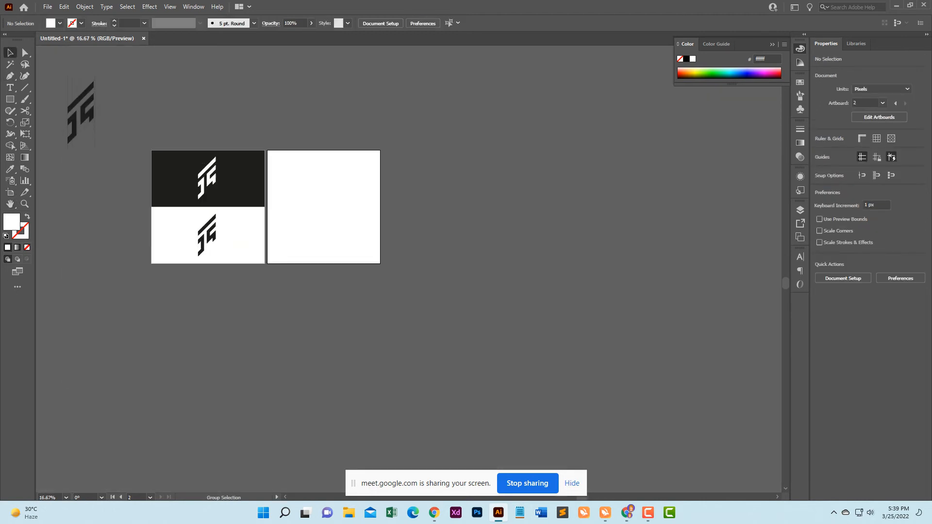
pyautogui.moveTo(240, 144); pyautogui.dragTo(340, 166)
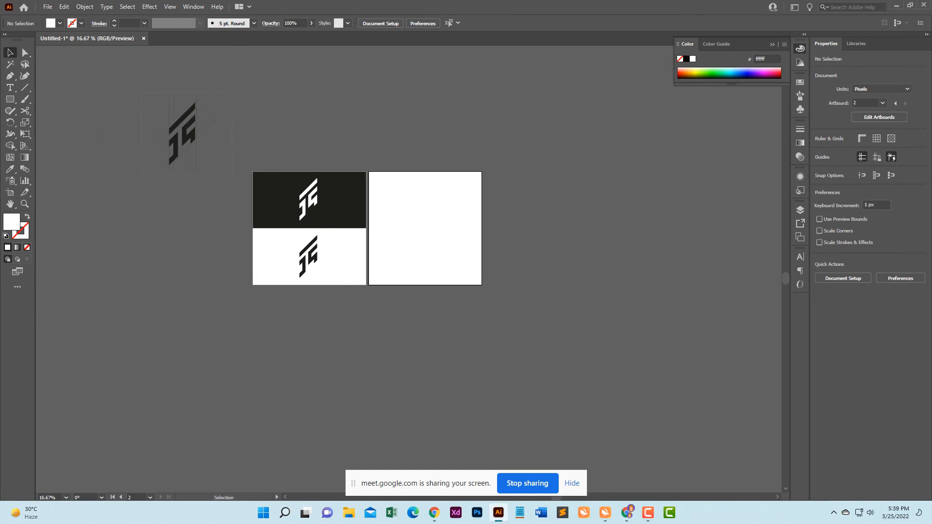
pyautogui.moveTo(203, 125); pyautogui.dragTo(437, 228)
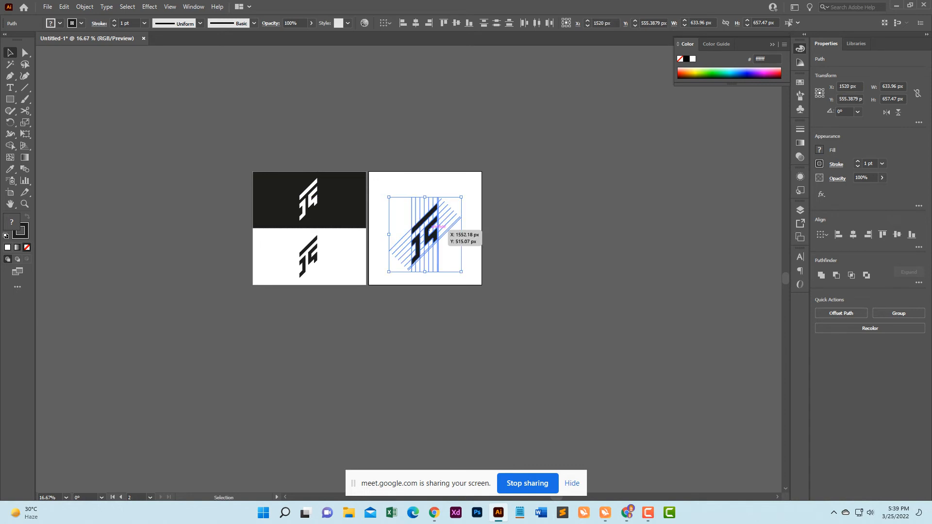
# Group the construction lines with the logo shapes and centre the group vertically on the second artboard
pyautogui.hotkey('ctrl', '0')
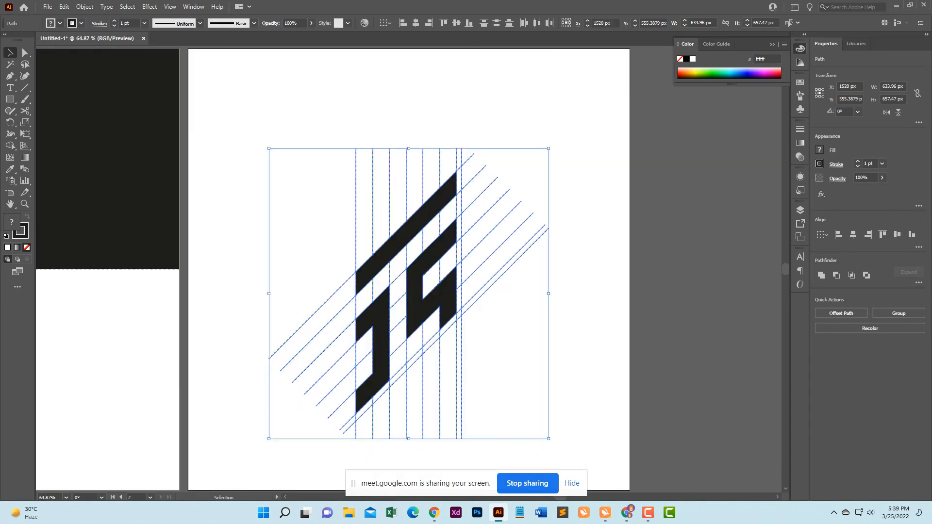
pyautogui.click(577, 213)
pyautogui.click(408, 232)
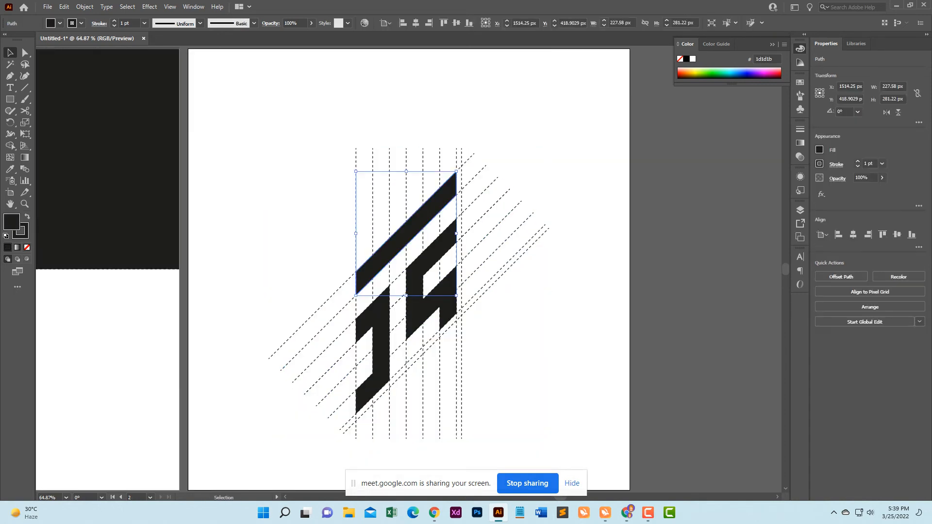
pyautogui.moveTo(294, 129); pyautogui.dragTo(561, 448)
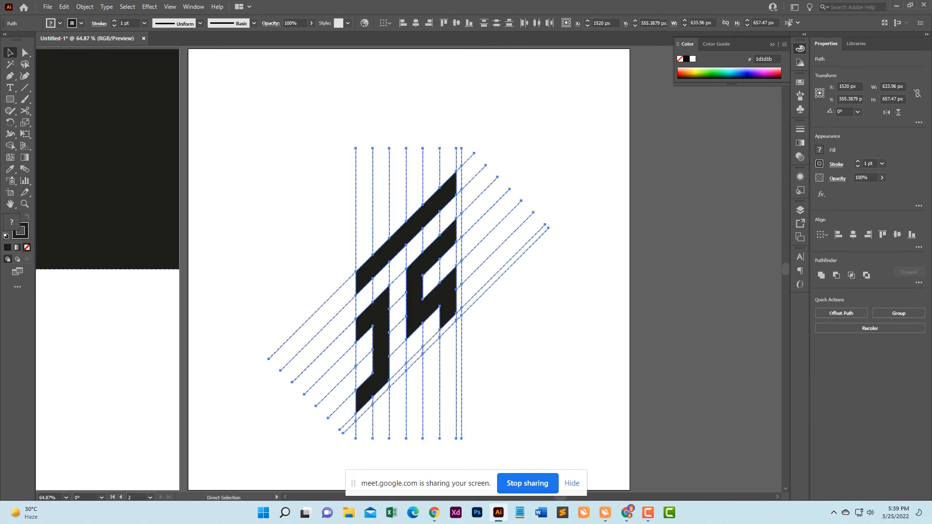
pyautogui.hotkey('ctrl', 'g')
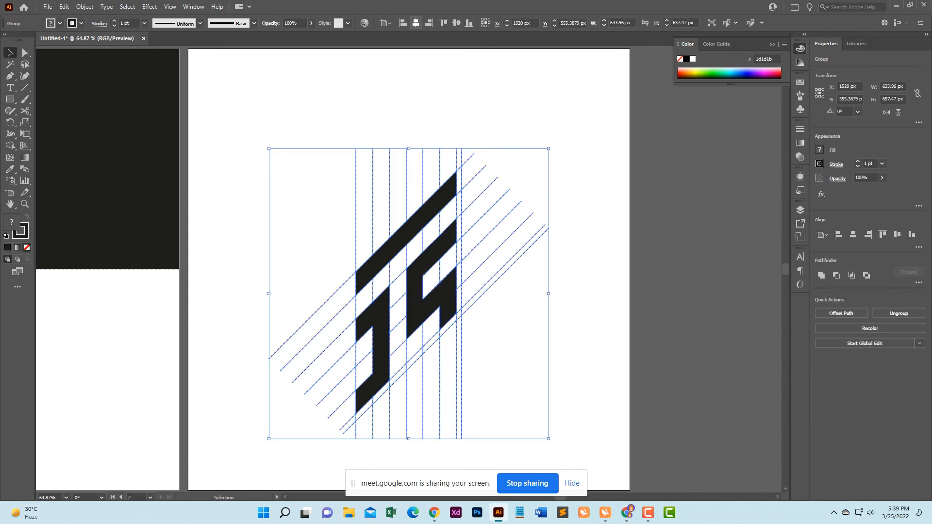
pyautogui.click(456, 23)
pyautogui.click(514, 97)
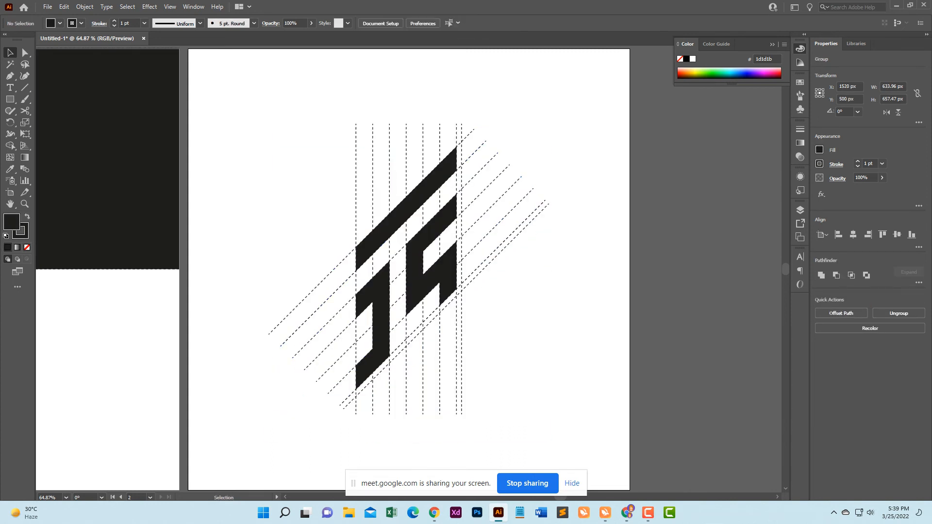
# Copy the black upper rectangle onto the second artboard and stretch it to a height of 1000 px to cover the artboard
pyautogui.moveTo(316, 118); pyautogui.dragTo(564, 436)
pyautogui.click(564, 427)
pyautogui.click(116, 175)
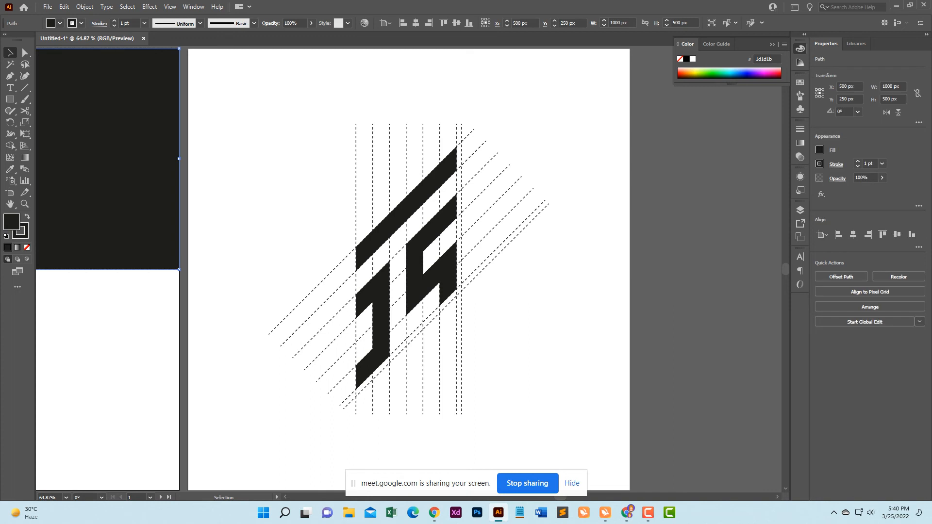
pyautogui.moveTo(145, 153); pyautogui.dragTo(597, 153)
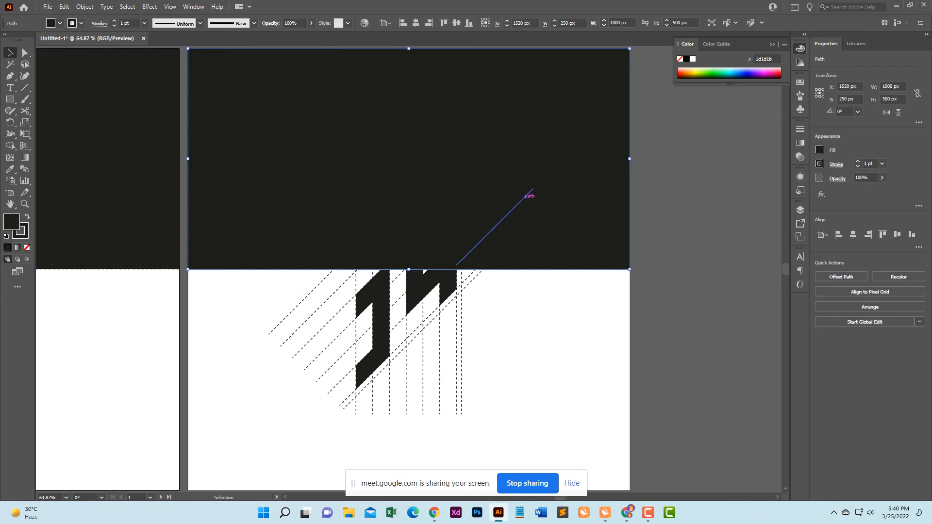
pyautogui.scroll(-2, 530, 193)
pyautogui.moveTo(408, 223); pyautogui.dragTo(409, 443)
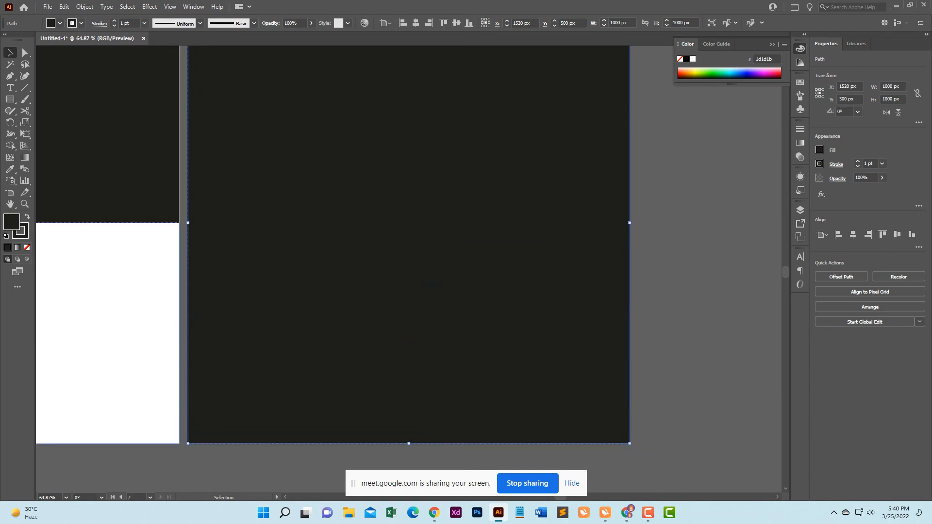
# Remove the stroke from the black rectangle on the second artboard and lock it
pyautogui.press('x')
pyautogui.press('/')
pyautogui.hotkey('ctrl', '2')
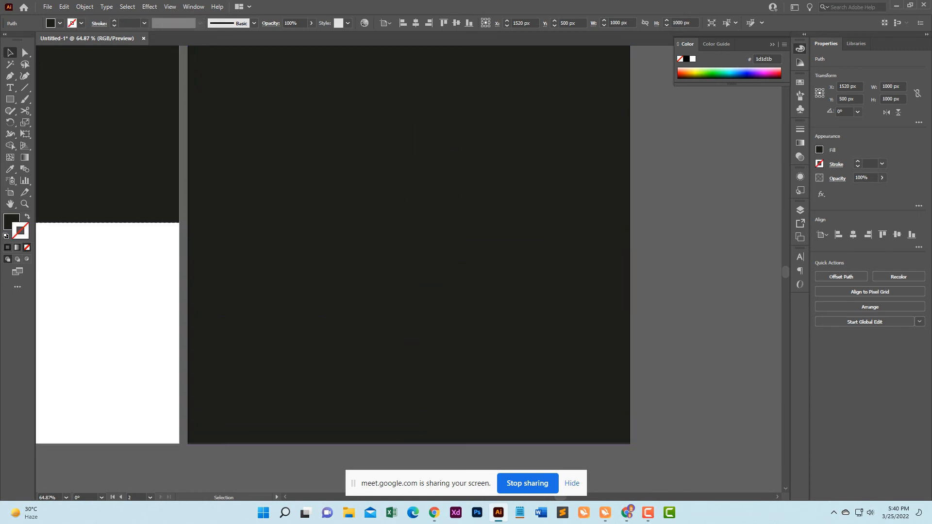
# Recolour the construction lines and logo on the second artboard white without stroke by sampling the white lower rectangle
pyautogui.click(456, 234)
pyautogui.press('i')
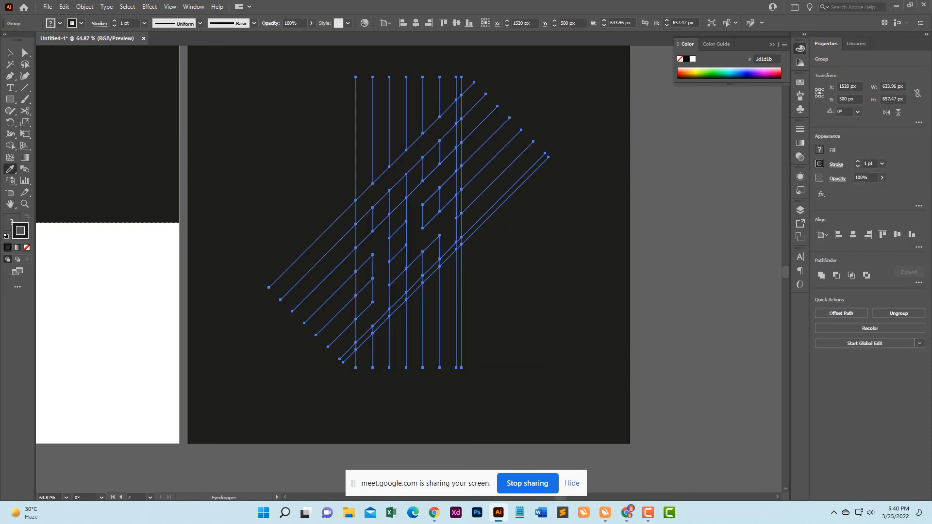
pyautogui.click(151, 286)
pyautogui.press('v')
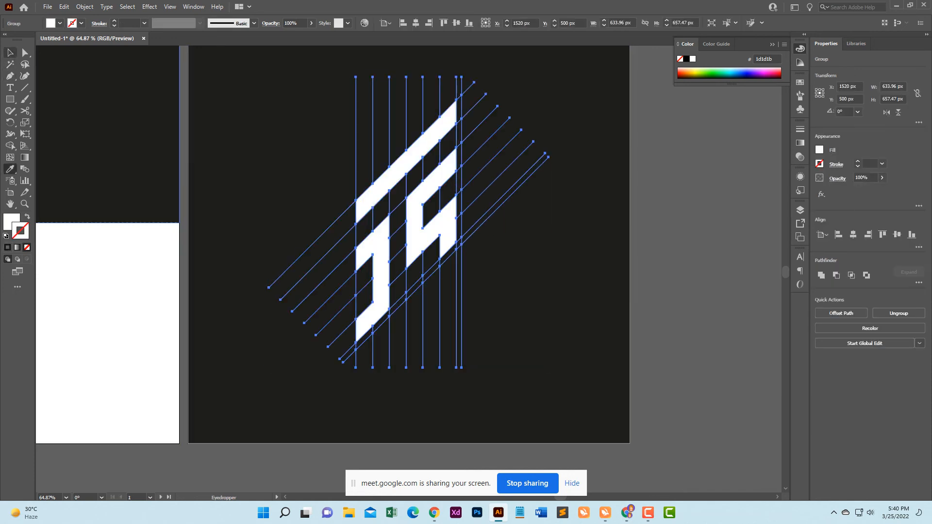
pyautogui.hotkey('ctrl', 'h')
pyautogui.scroll(-1, 661, 256)
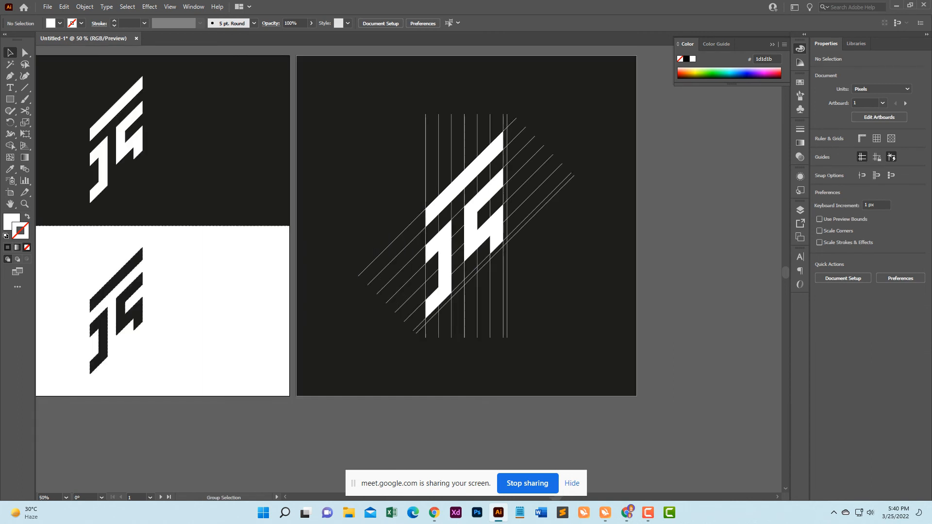
# Align the white logo and construction line group to the vertical centre of the second artboard, then deselect it
pyautogui.scroll(-1, 661, 237)
pyautogui.scroll(1, 661, 237)
pyautogui.click(479, 227)
pyautogui.click(480, 227)
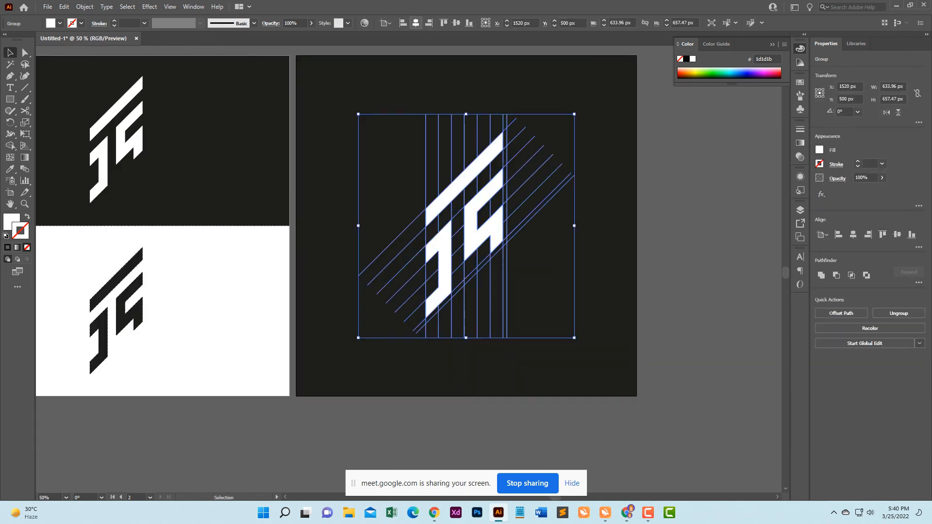
pyautogui.click(469, 22)
pyautogui.click(457, 23)
pyautogui.click(335, 107)
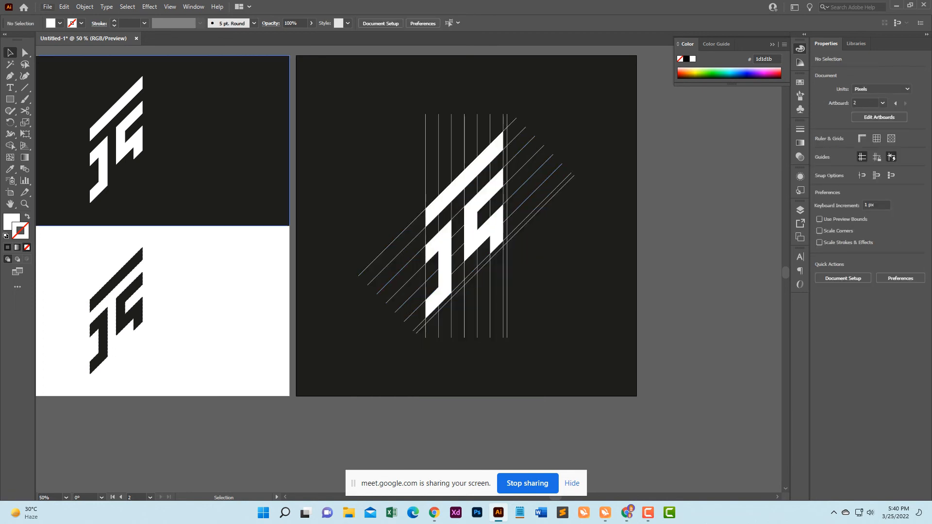
# Set up a JPEG export that uses artboards and is limited to artboard range 1
pyautogui.click(48, 7)
pyautogui.moveTo(73, 214)
pyautogui.click(248, 225)
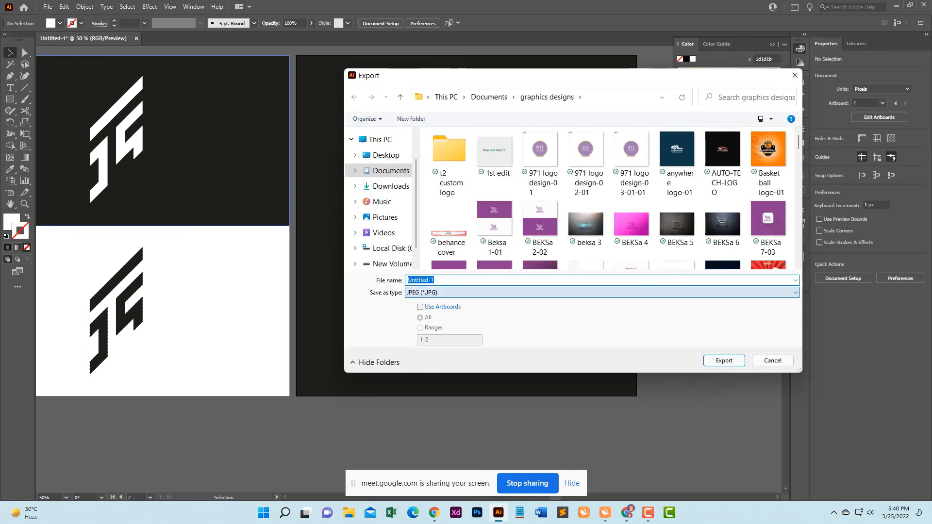
pyautogui.click(421, 307)
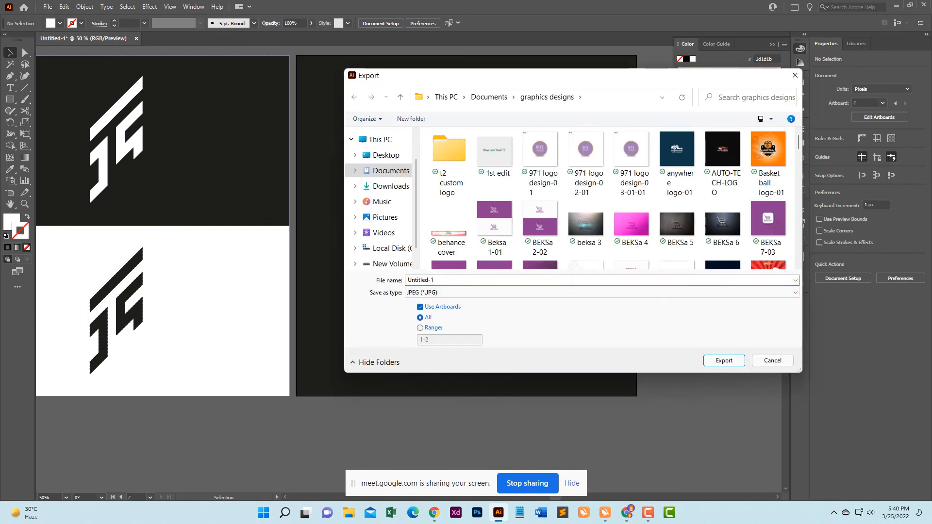
pyautogui.click(420, 327)
pyautogui.click(441, 340)
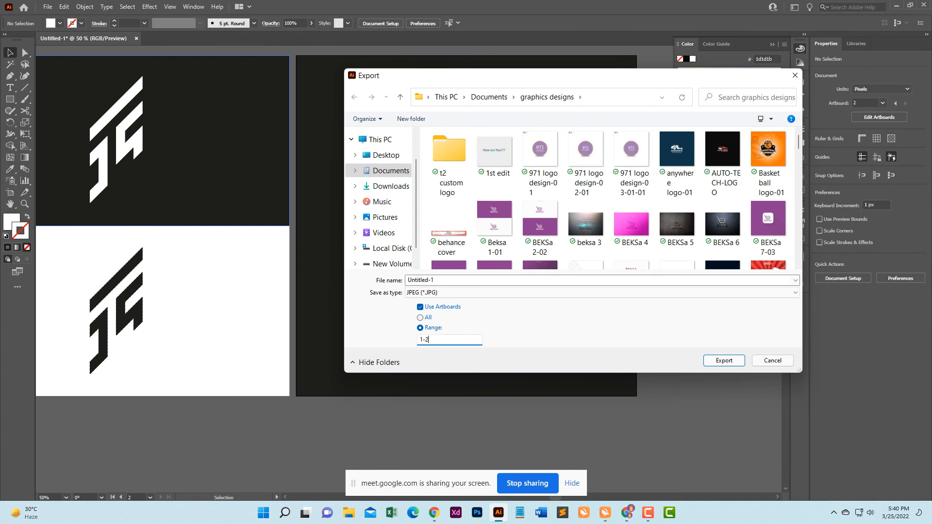
# Name the export file "Grid 1" and export it with the offered JPEG options
pyautogui.click(432, 280)
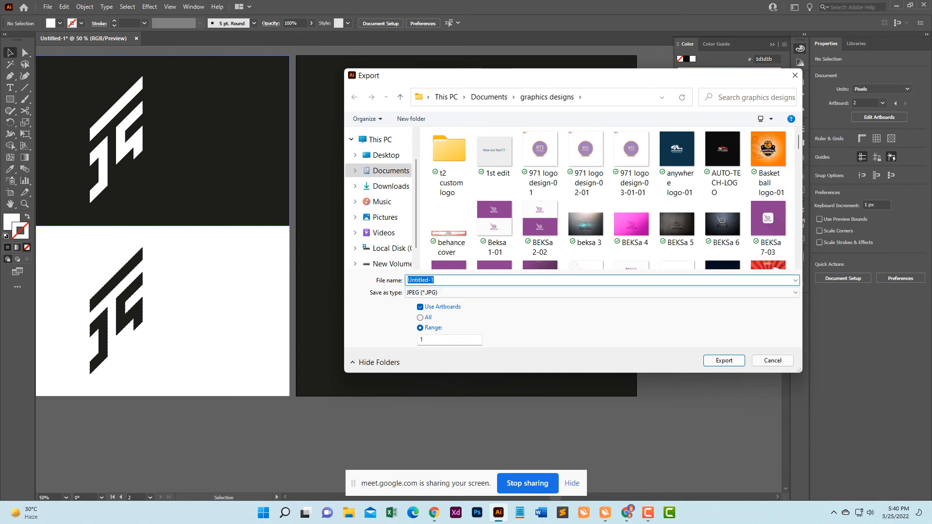
pyautogui.write('G')
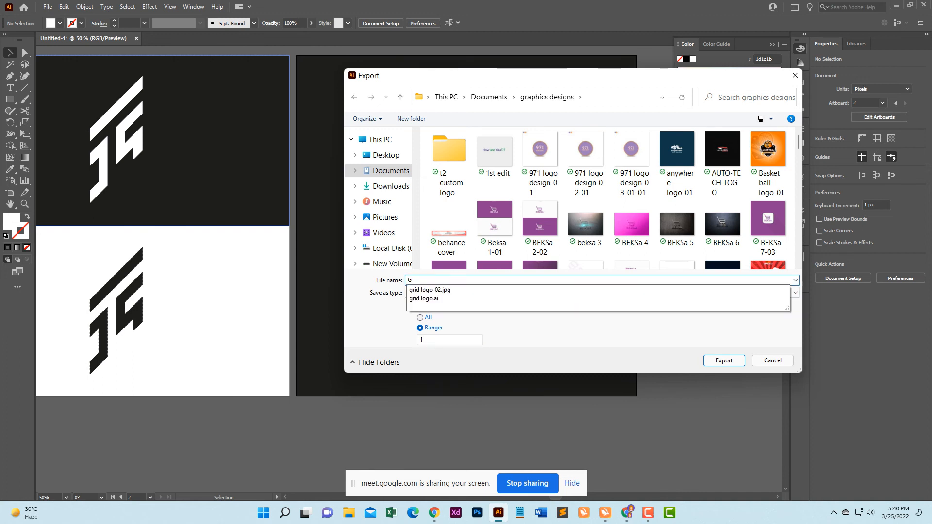
pyautogui.write('rid 1')
pyautogui.press('Return')
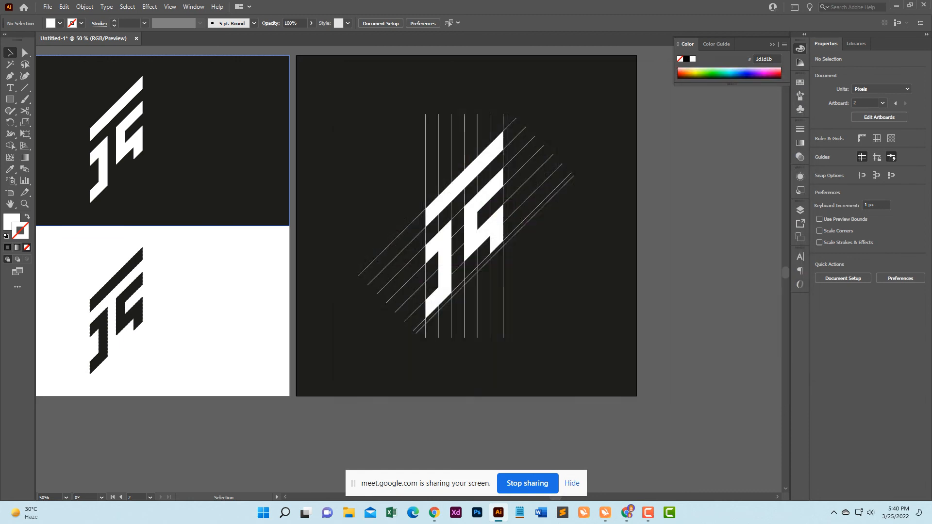
pyautogui.press('Return')
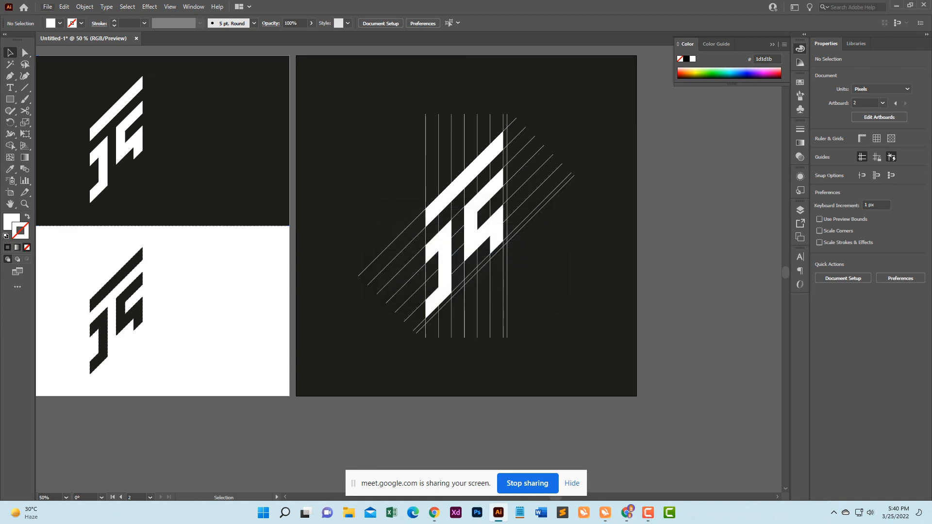
# Export only artboard 2 as a JPEG named "grid 2", using artboards with range 2
pyautogui.click(47, 6)
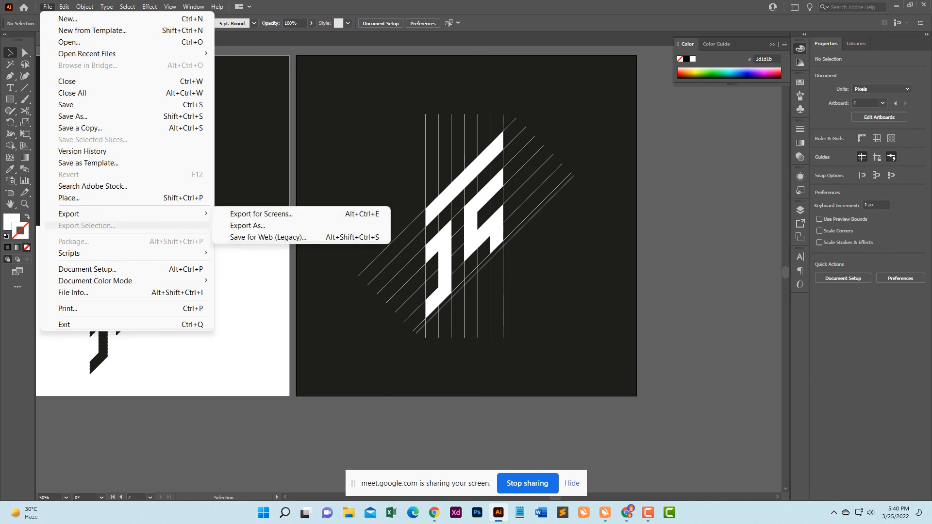
pyautogui.click(243, 226)
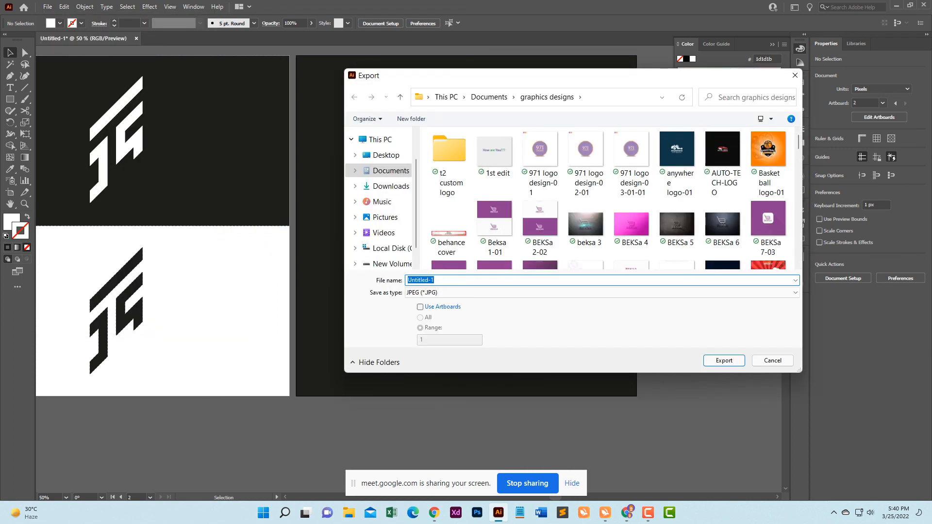
pyautogui.write('grid 23')
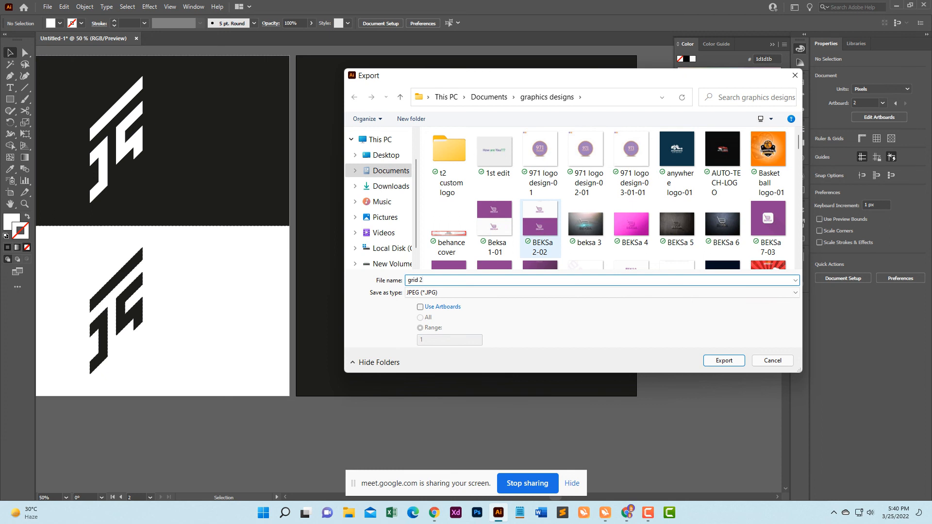
pyautogui.click(420, 307)
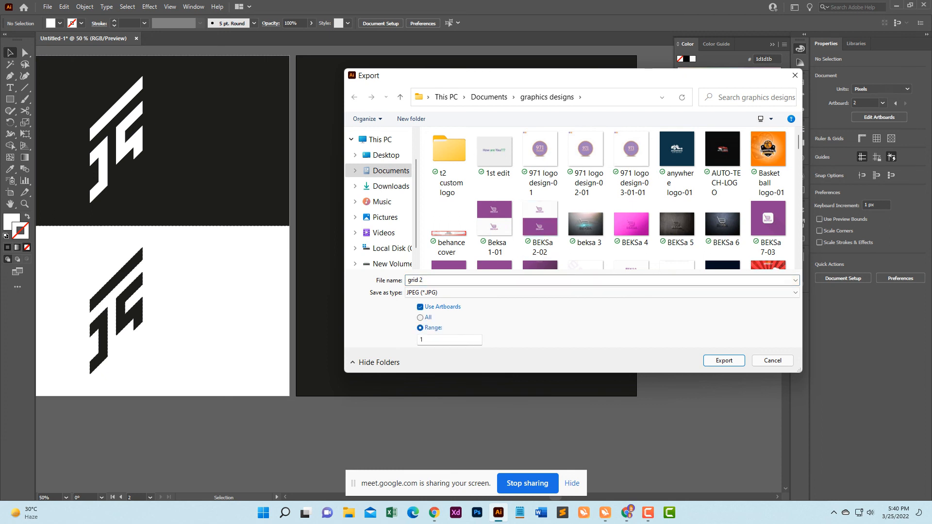
pyautogui.doubleClick(422, 339)
pyautogui.press('Return')
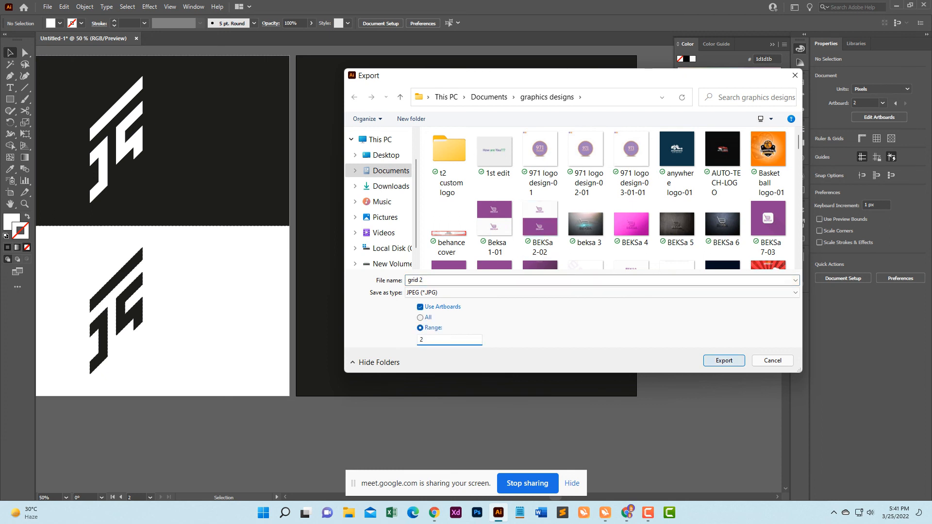
pyautogui.press('Return')
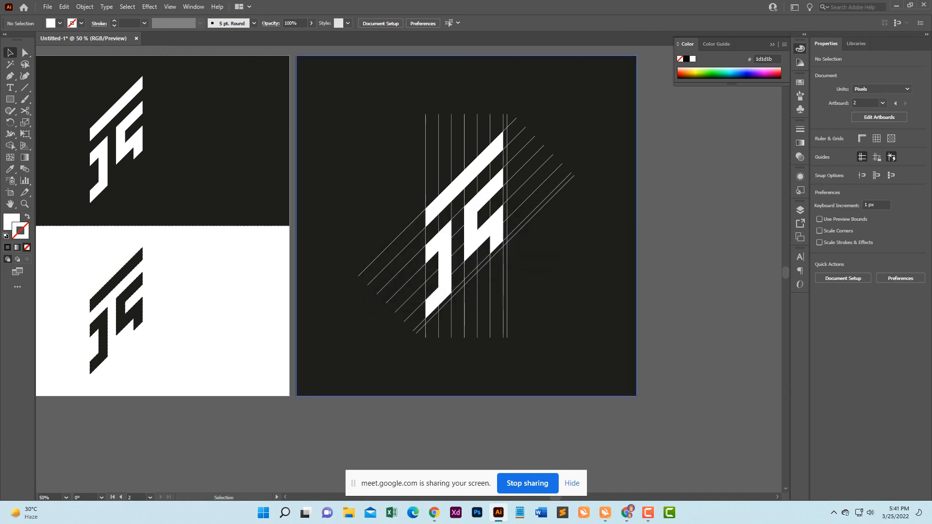
# Save the document as the Adobe Illustrator file "grid 1" with the Illustrator 2020 version and the offered options
pyautogui.click(47, 6)
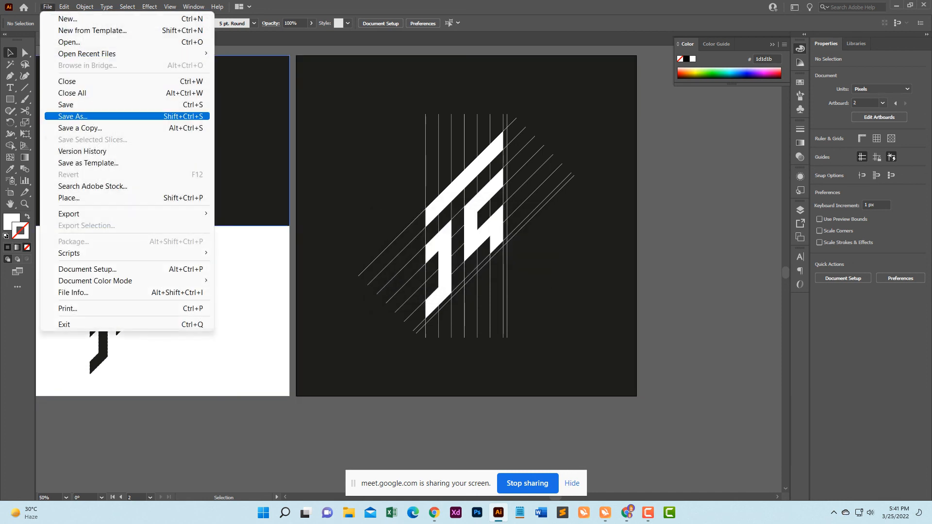
pyautogui.click(72, 116)
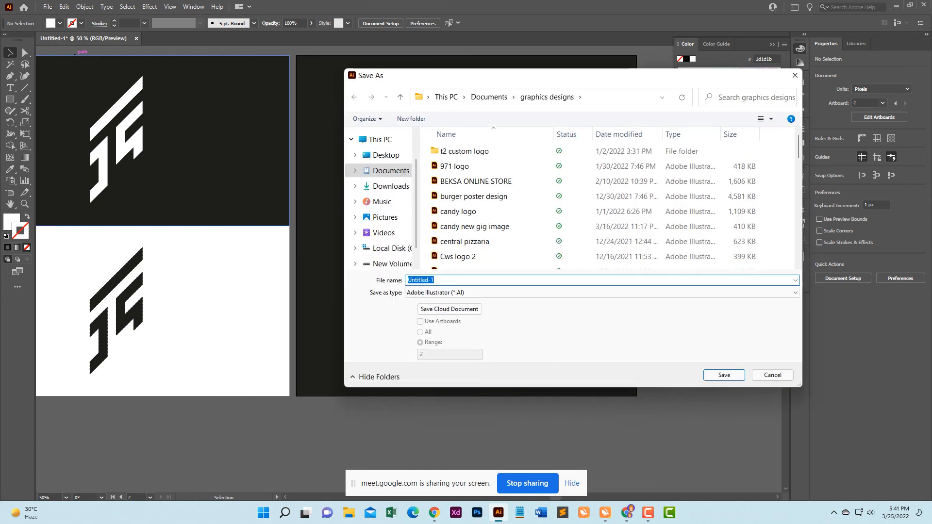
pyautogui.write('grid 12')
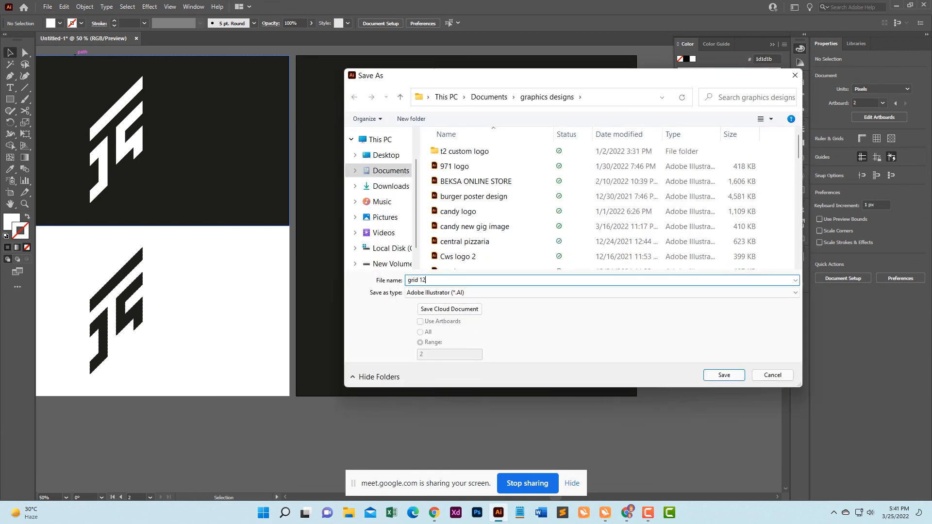
pyautogui.press('Return')
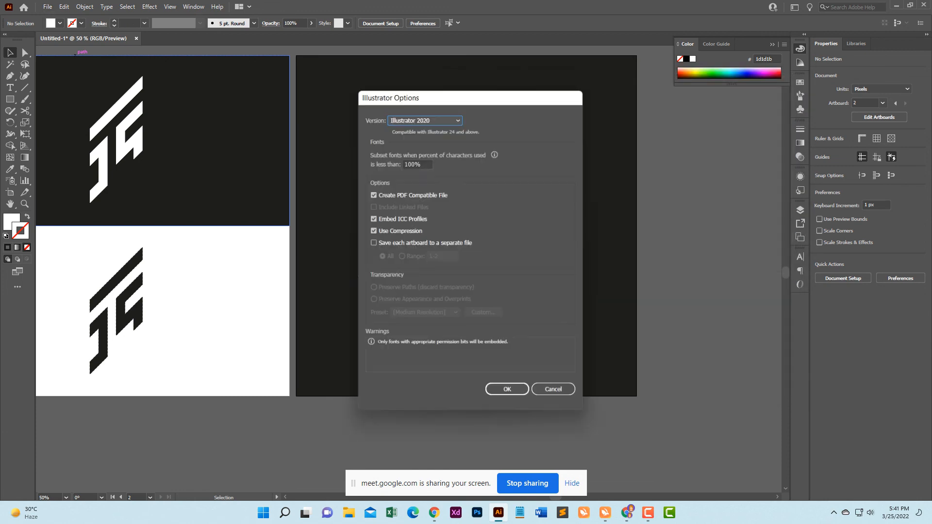
pyautogui.press('Return')
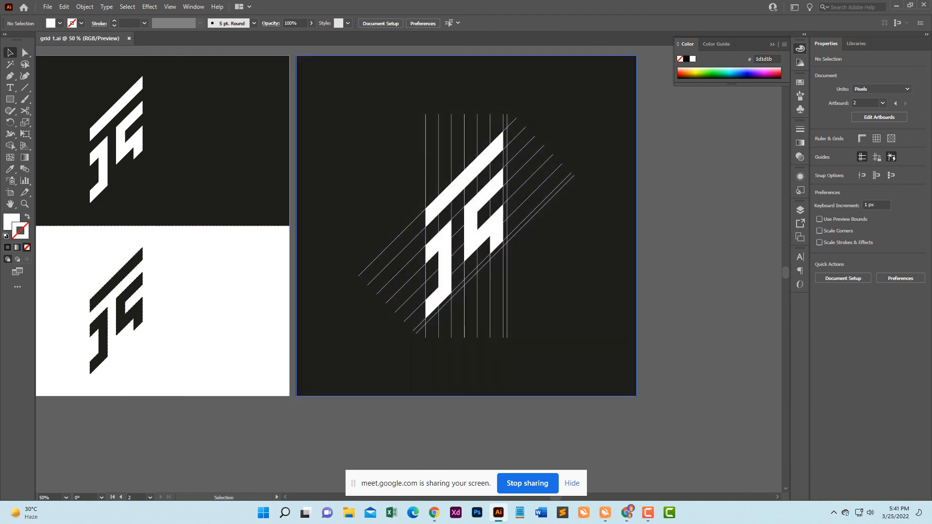
pyautogui.scroll(-3, 405, 342)
pyautogui.scroll(2, 388, 348)
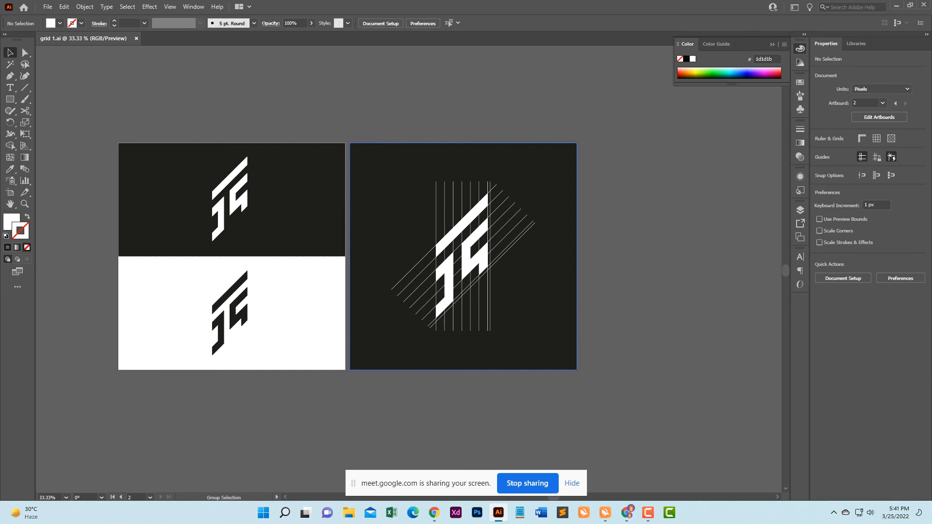
pyautogui.scroll(3, 522, 243)
pyautogui.scroll(-2, 371, 358)
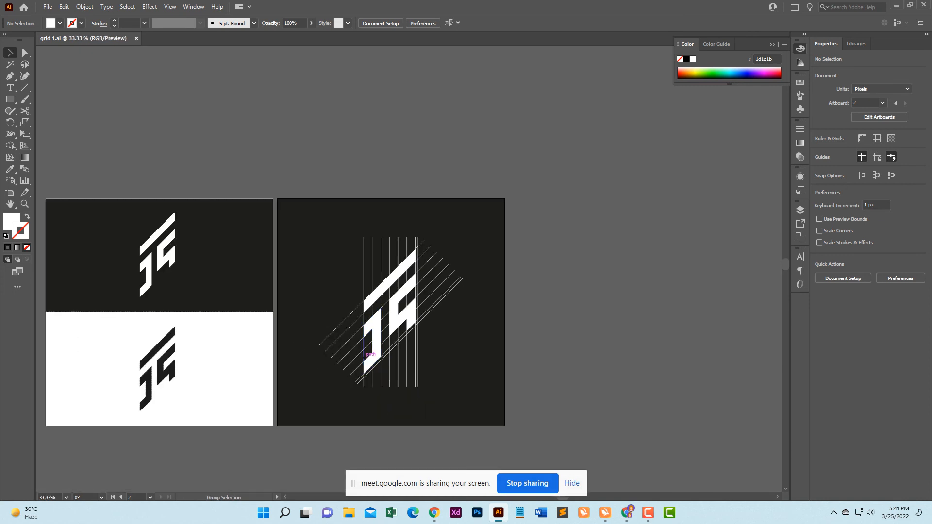
pyautogui.moveTo(371, 359); pyautogui.dragTo(463, 333)
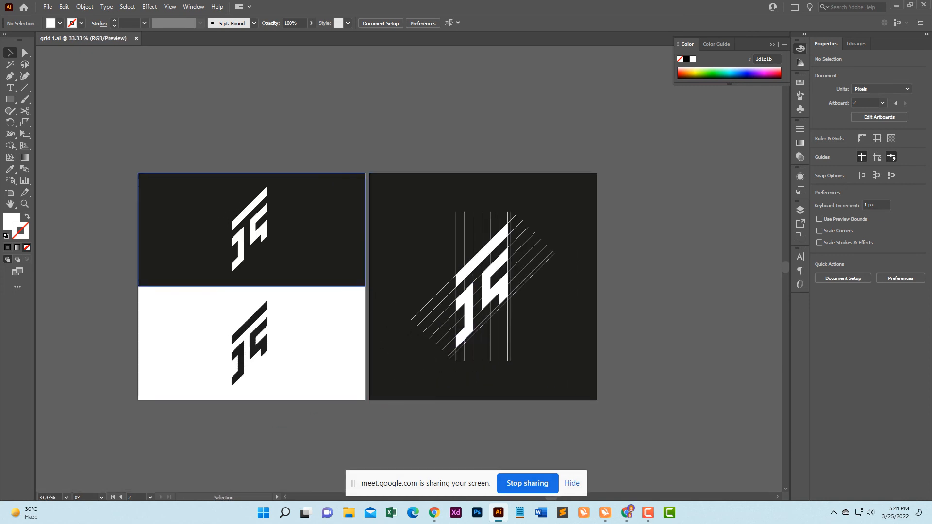